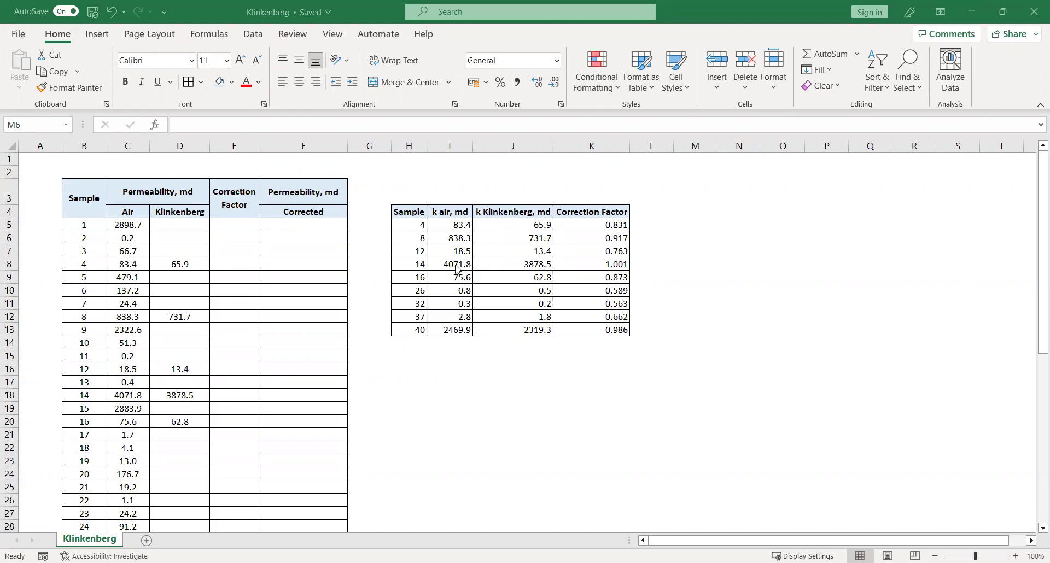
Step: Highlight the Sample, k air, k Klinkenberg and Correction Factor columns, then the whole summary table
left_click_drag(402, 211, 418, 329)
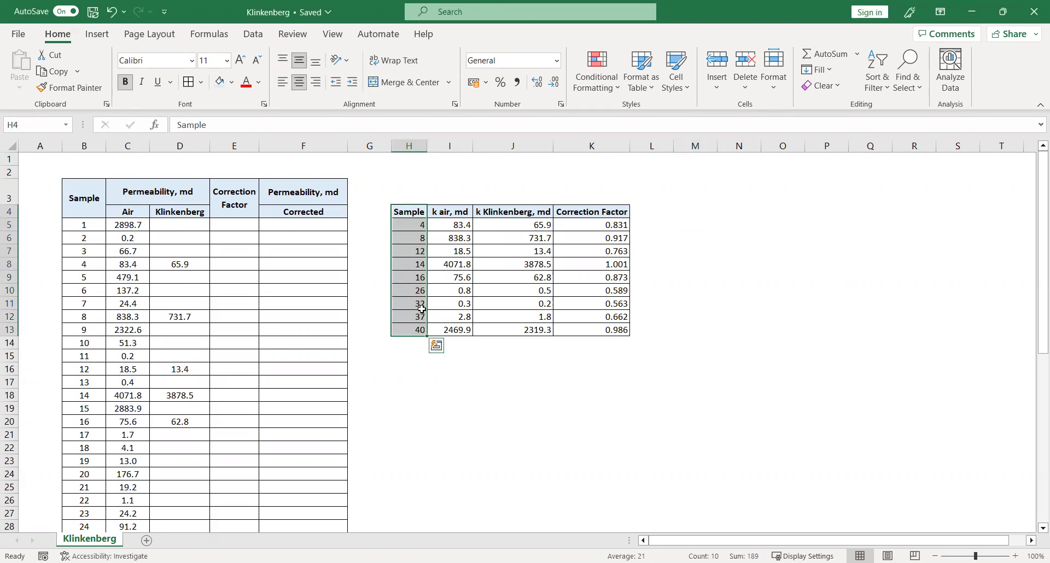
left_click_drag(449, 212, 449, 329)
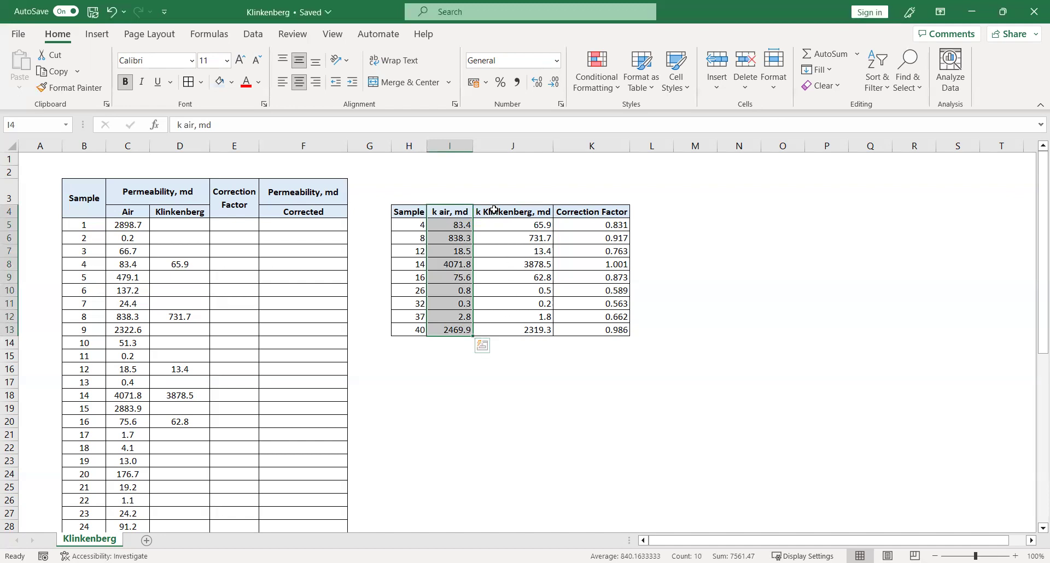
left_click_drag(494, 213, 503, 330)
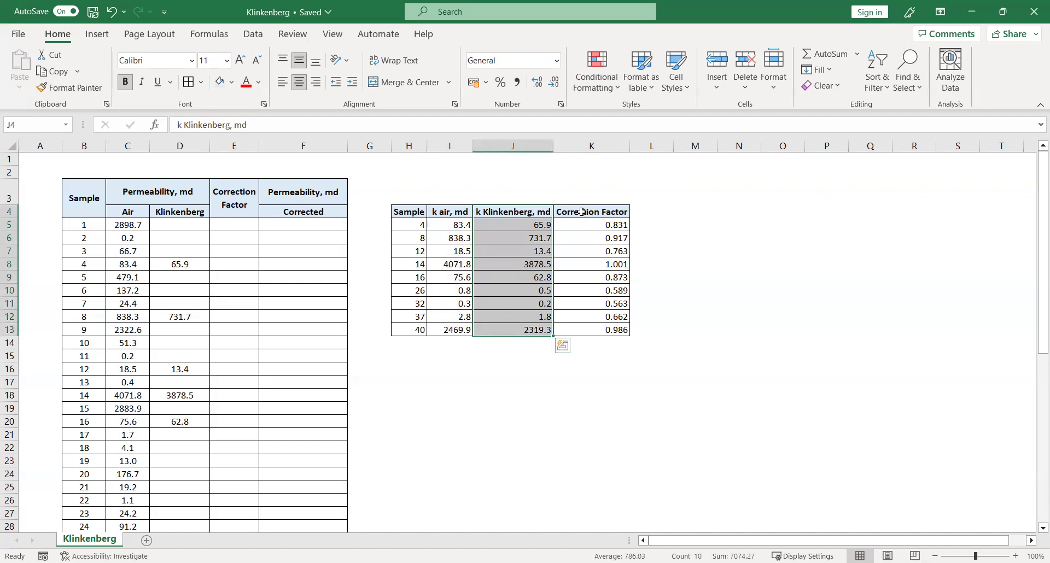
left_click_drag(581, 213, 586, 327)
left_click_drag(405, 211, 571, 333)
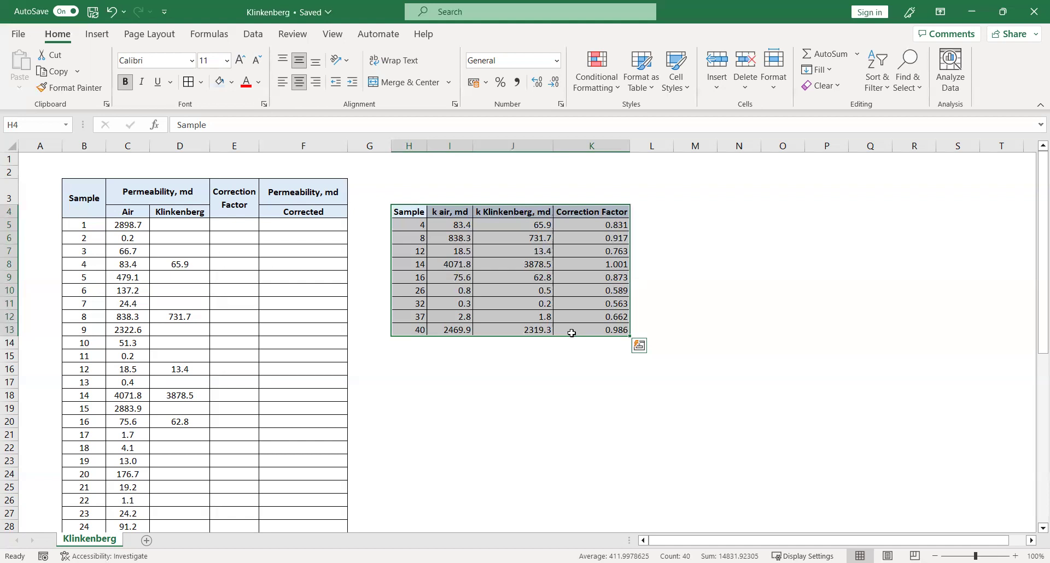
Step: Select the sample numbers, the air permeability values I5:I13, then the whole main permeability table
left_click(515, 359)
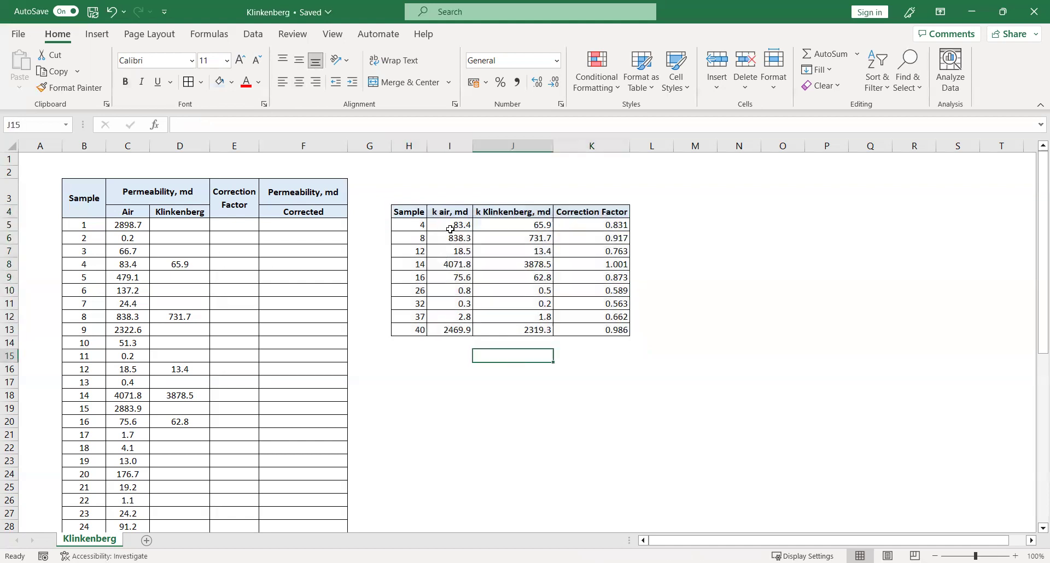
scroll(456, 233, "up", 1)
left_click_drag(476, 208, 475, 332)
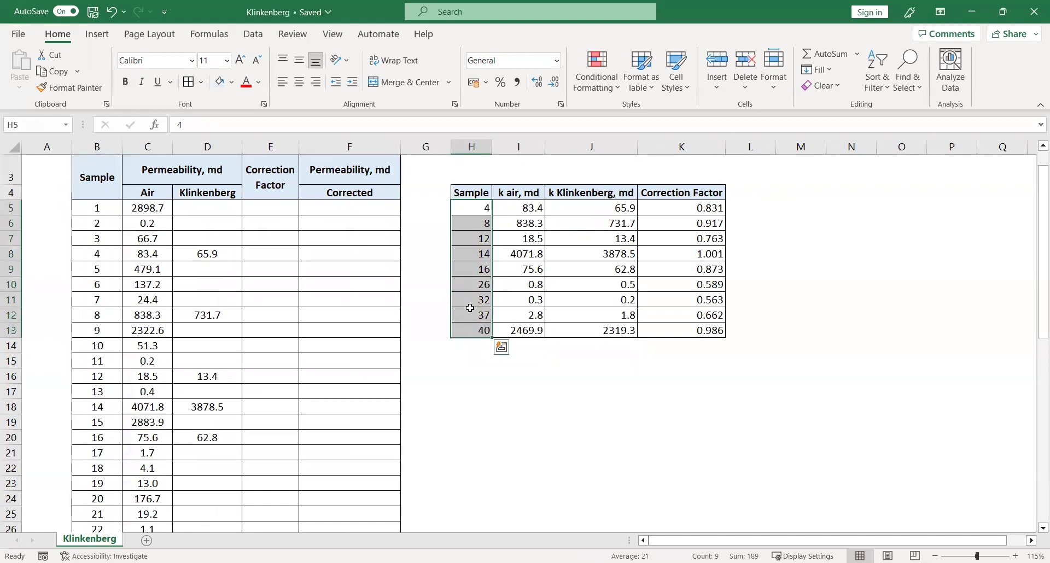
left_click_drag(513, 209, 511, 333)
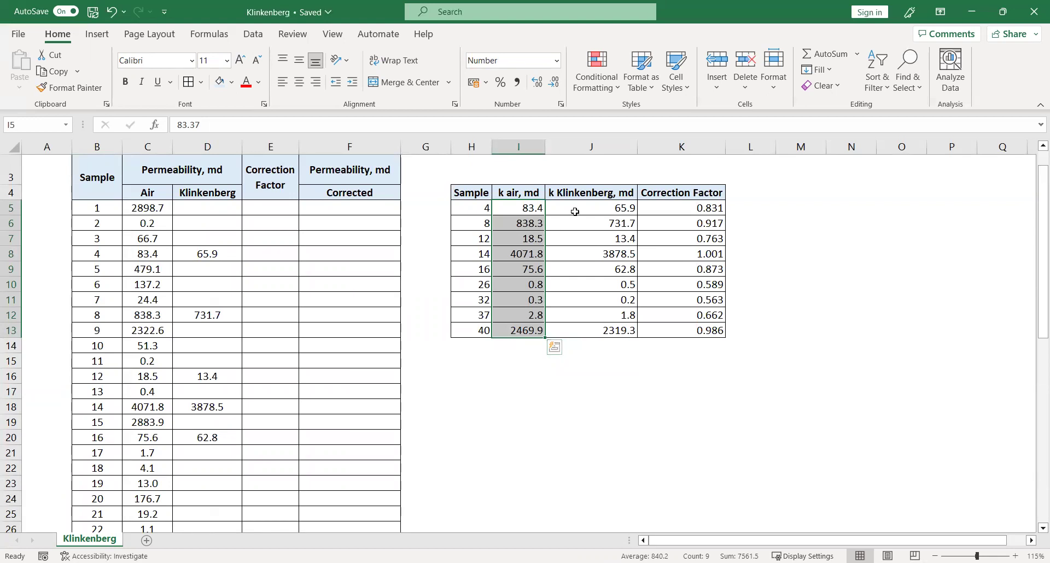
scroll(586, 253, "up", 1)
left_click_drag(583, 235, 626, 365)
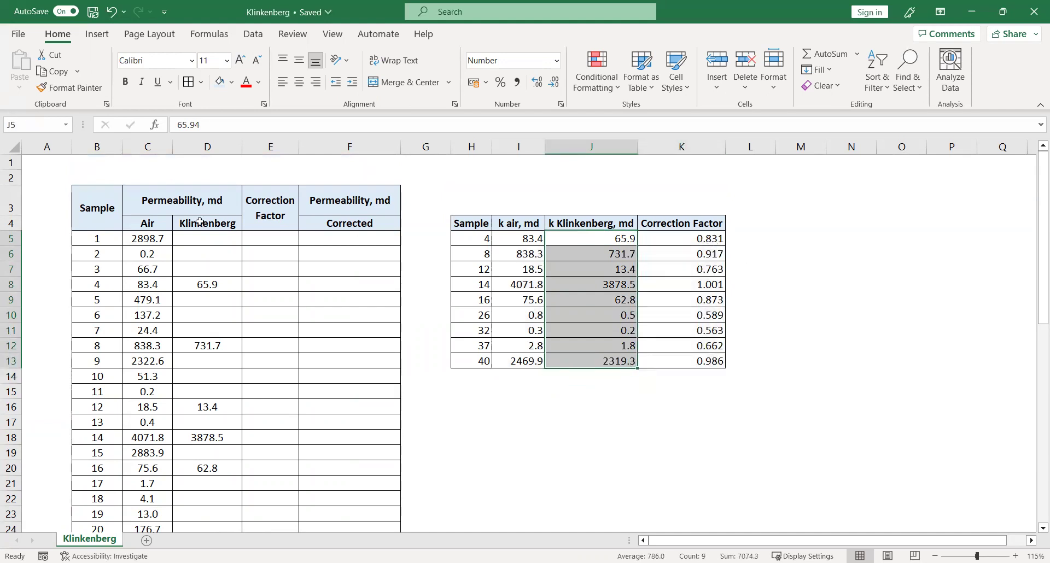
left_click_drag(92, 200, 340, 506)
Step: Select the summary table, then the empty Correction Factor cells E5:E20 and column F
scroll(481, 415, "up", 8)
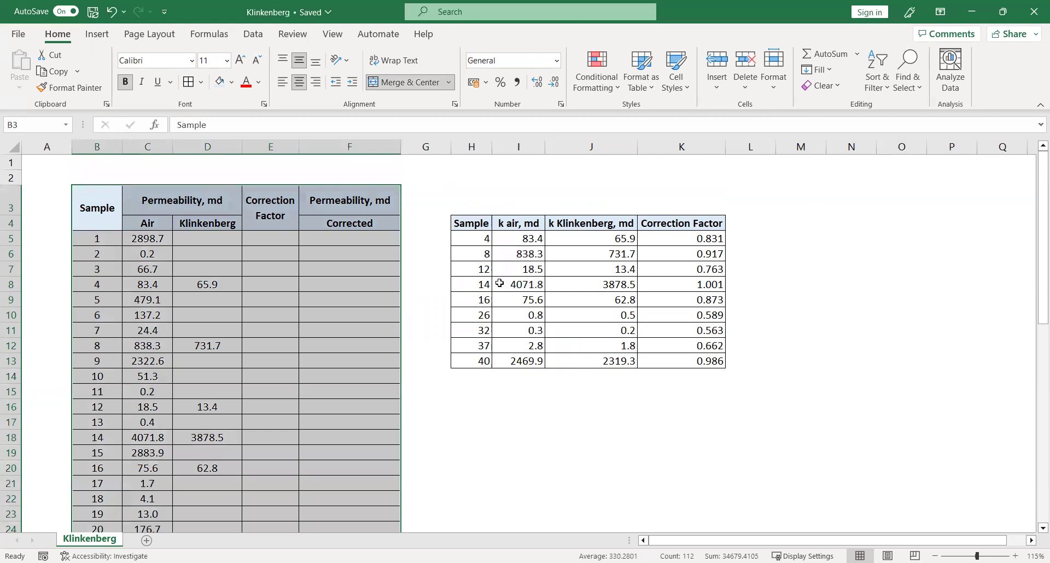
left_click_drag(479, 226, 710, 350)
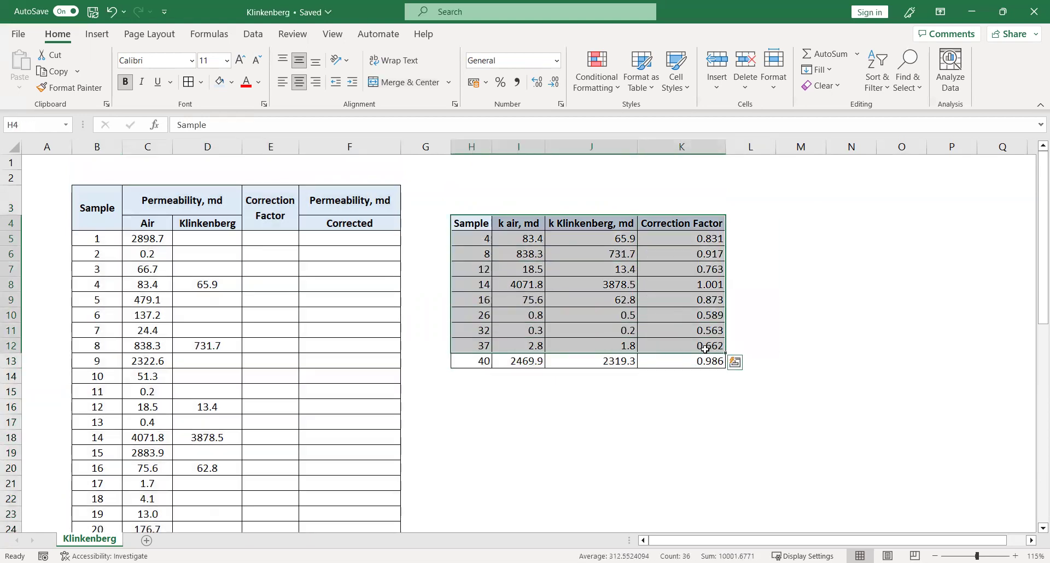
left_click(314, 264)
key("Left")
key("Up")
key("Up")
left_click_drag(291, 266, 293, 468)
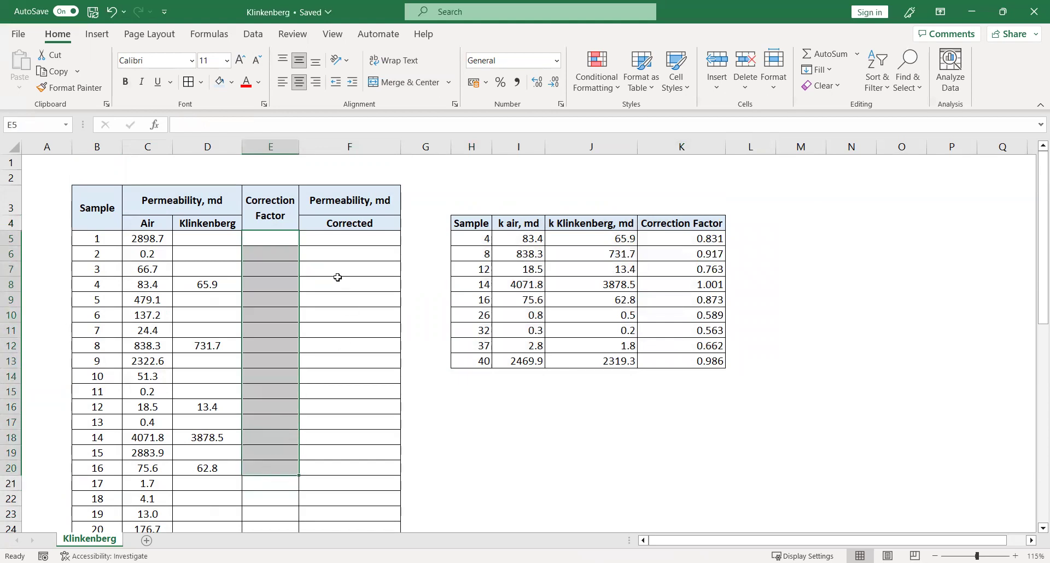
left_click(340, 149)
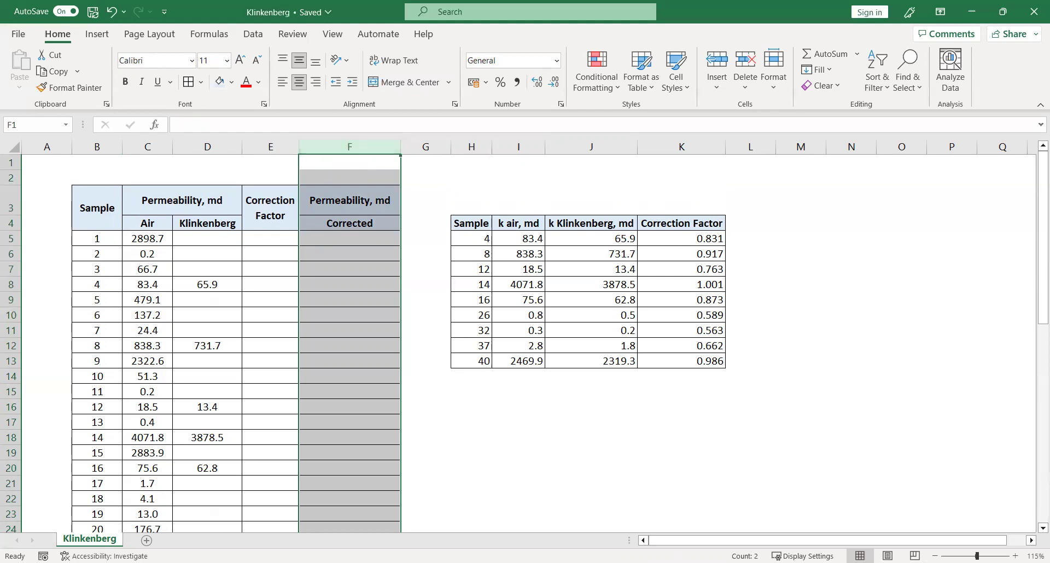
Step: Highlight Klinkenberg values J5:J13, correction factors in K and I5:I13, then show Insert options from J16
left_click(820, 257)
scroll(816, 300, "down", 2)
scroll(816, 300, "down", 1)
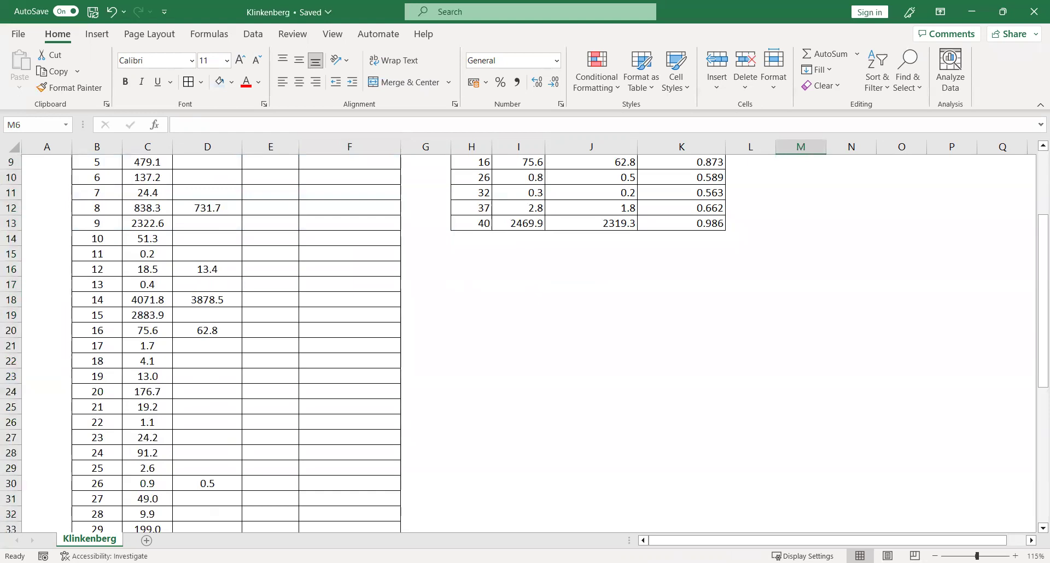
left_click(704, 300)
scroll(705, 307, "up", 3)
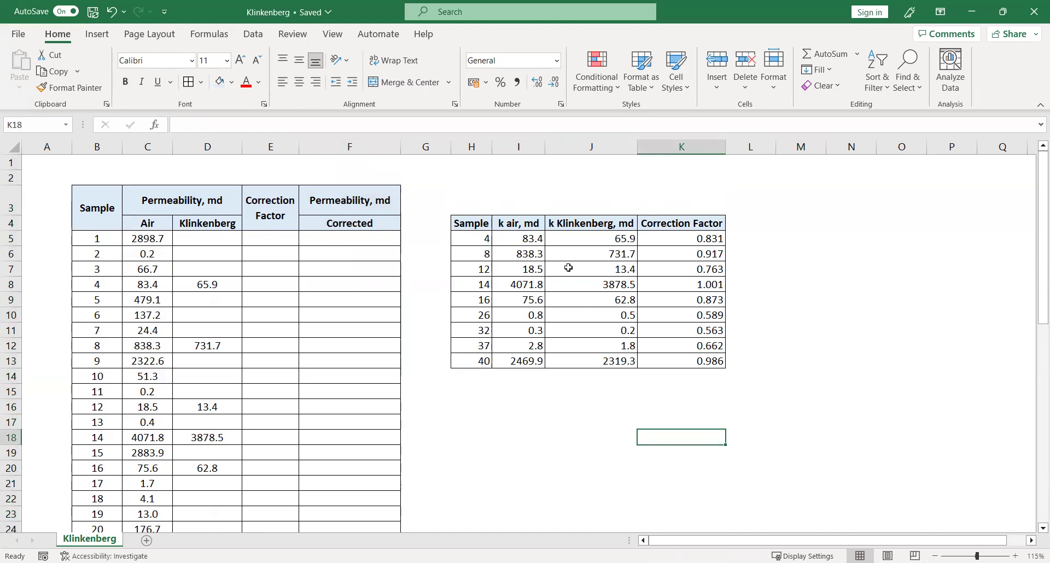
left_click_drag(593, 239, 627, 359)
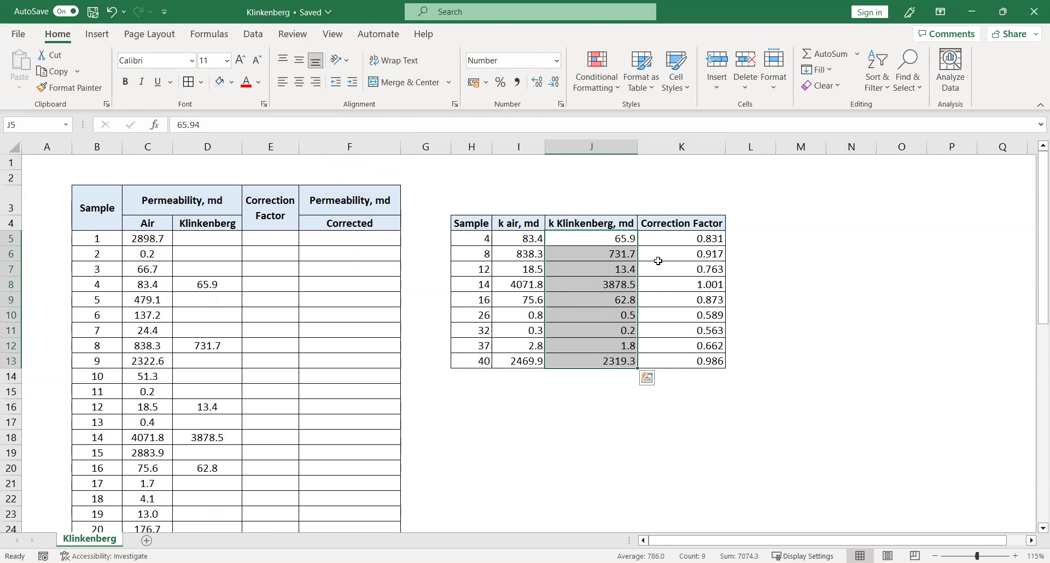
left_click_drag(659, 240, 696, 363)
left_click(527, 240)
left_click_drag(536, 284, 532, 362)
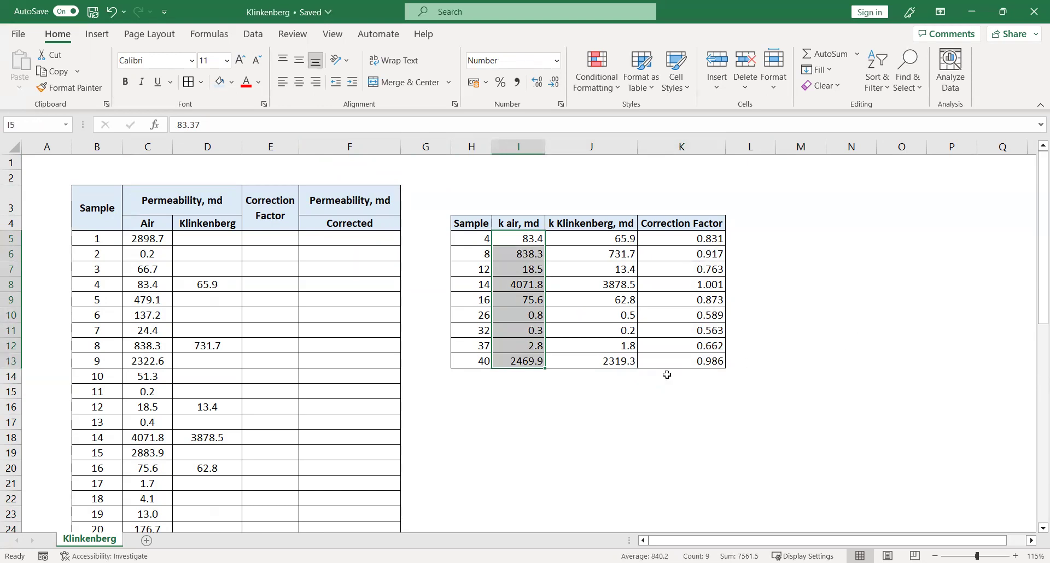
left_click(621, 406)
left_click(94, 35)
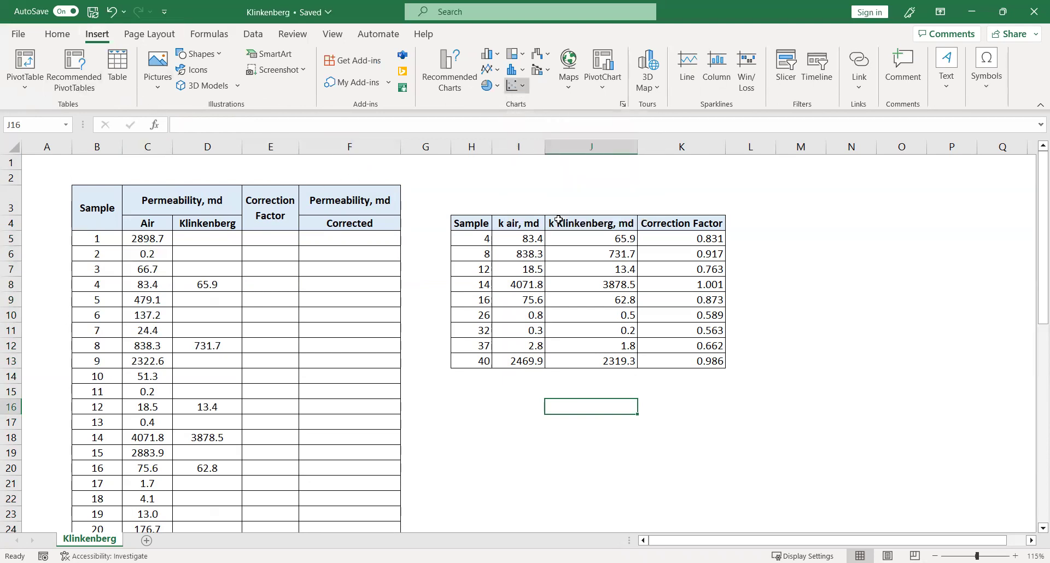
Step: Insert an empty scatter chart and add a series named Klinkenberg Correction Factor v Air Permeability
key("alt+F1")
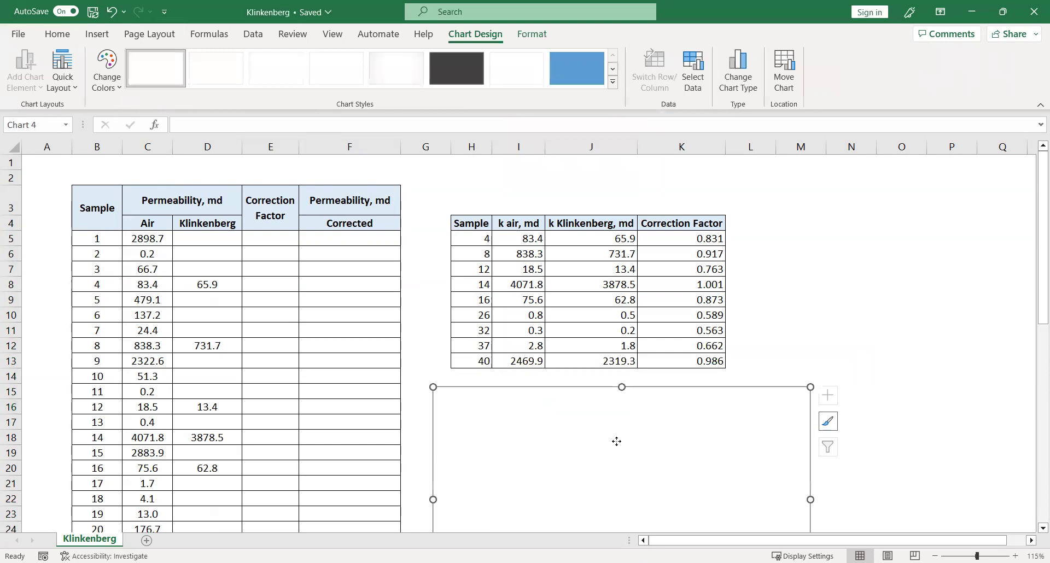
right_click(616, 441)
left_click(665, 226)
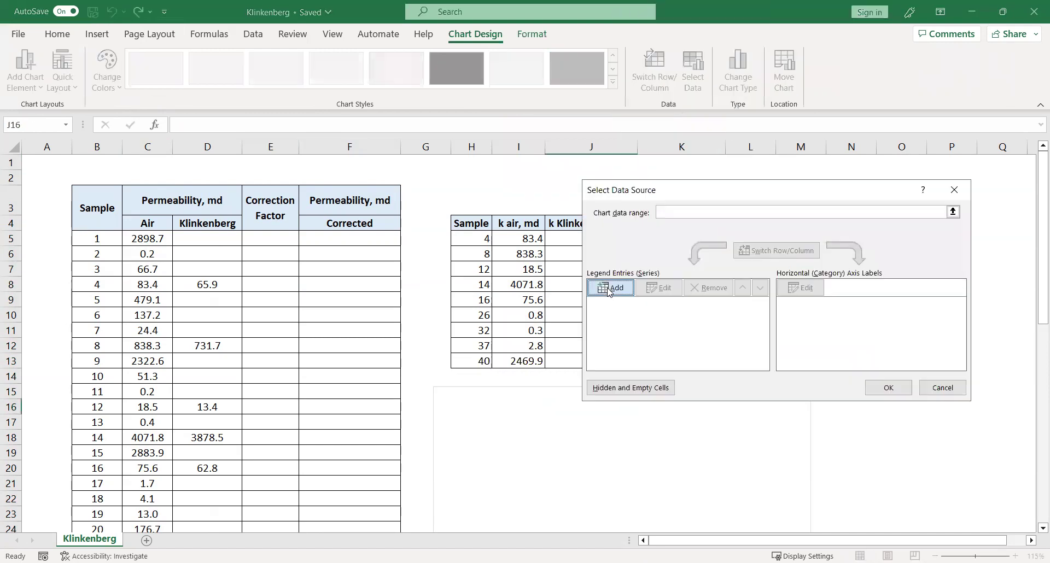
left_click(615, 290)
left_click_drag(716, 243, 812, 291)
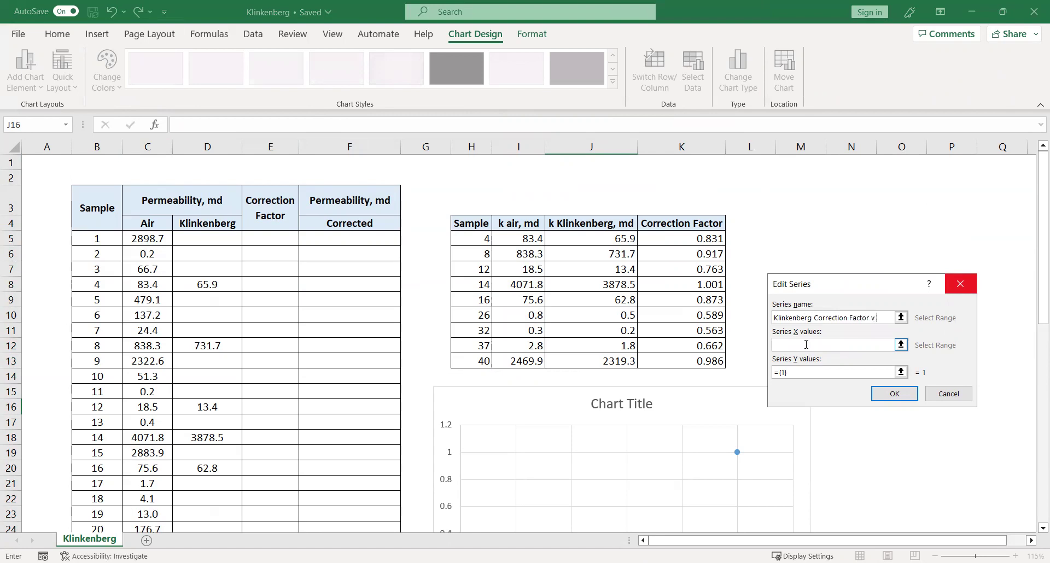
type("ermeability")
left_click(805, 345)
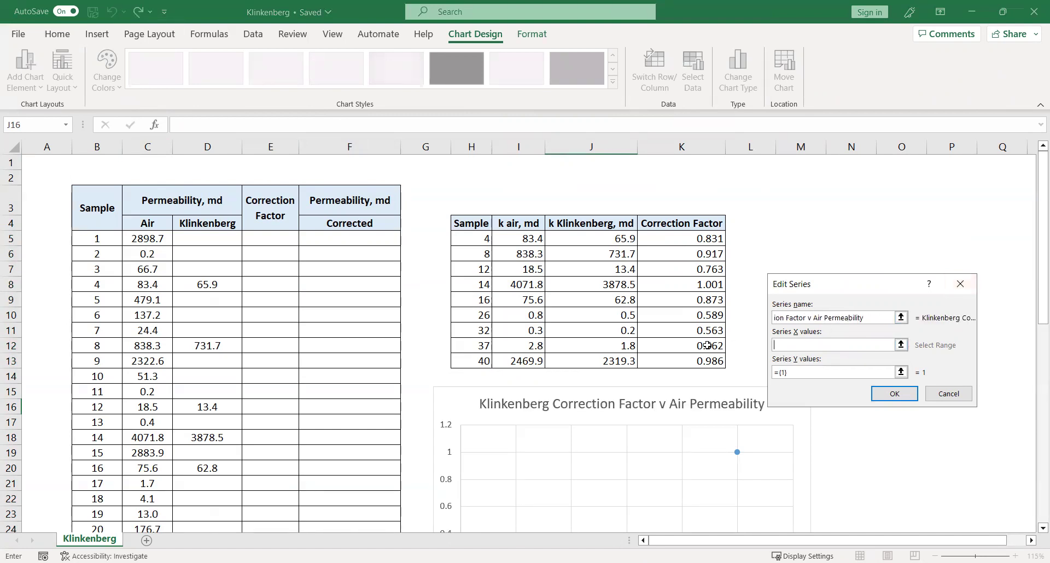
Step: Set the series X values to I5:I13 and Y values to K5:K13, and confirm
left_click(525, 239)
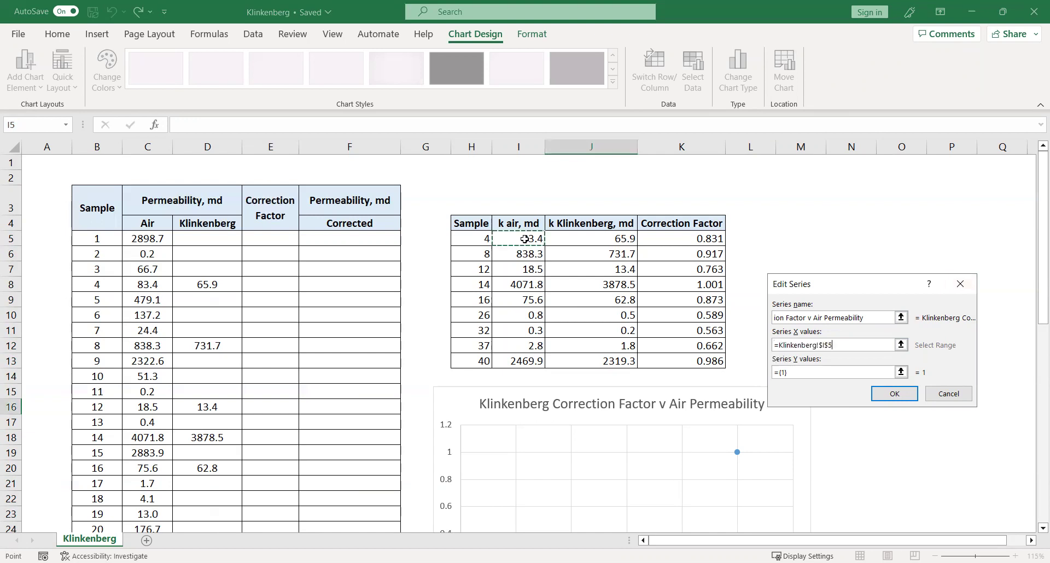
left_click(520, 356, "shift")
key("Tab")
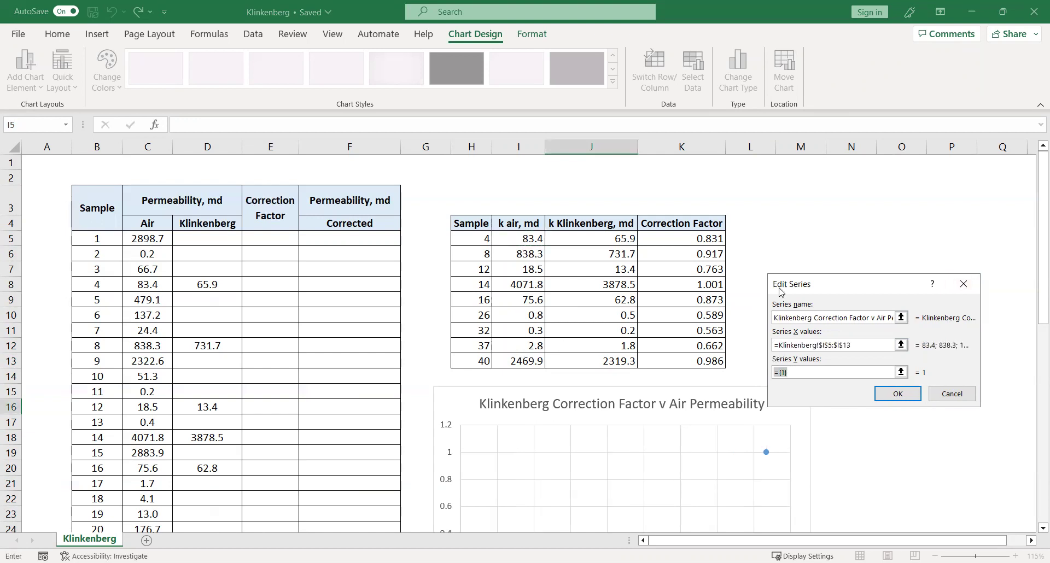
left_click(701, 239)
left_click(698, 365, "shift")
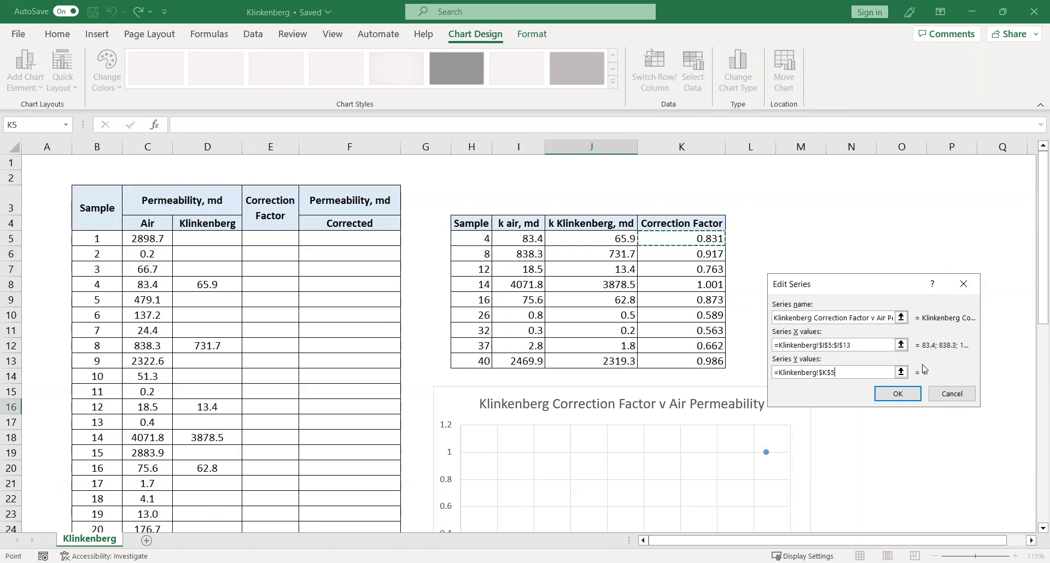
left_click(895, 394)
left_click(888, 387)
scroll(872, 302, "down", 3)
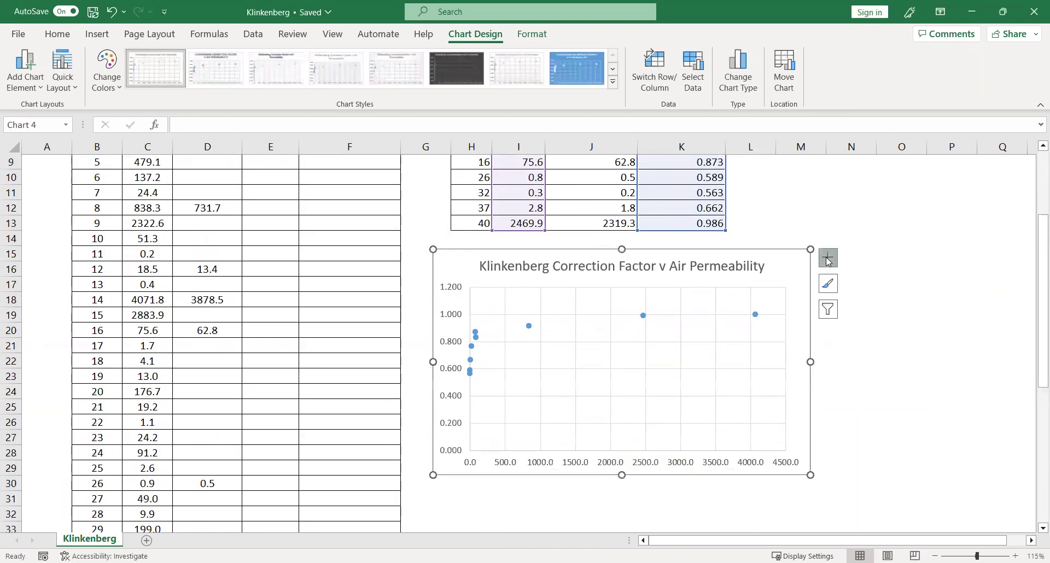
Step: Add axis titles reading 'Correction Factor' (vertical) and 'Air Permeability, md' (horizontal)
left_click(828, 258)
left_click(858, 289)
left_click(656, 416)
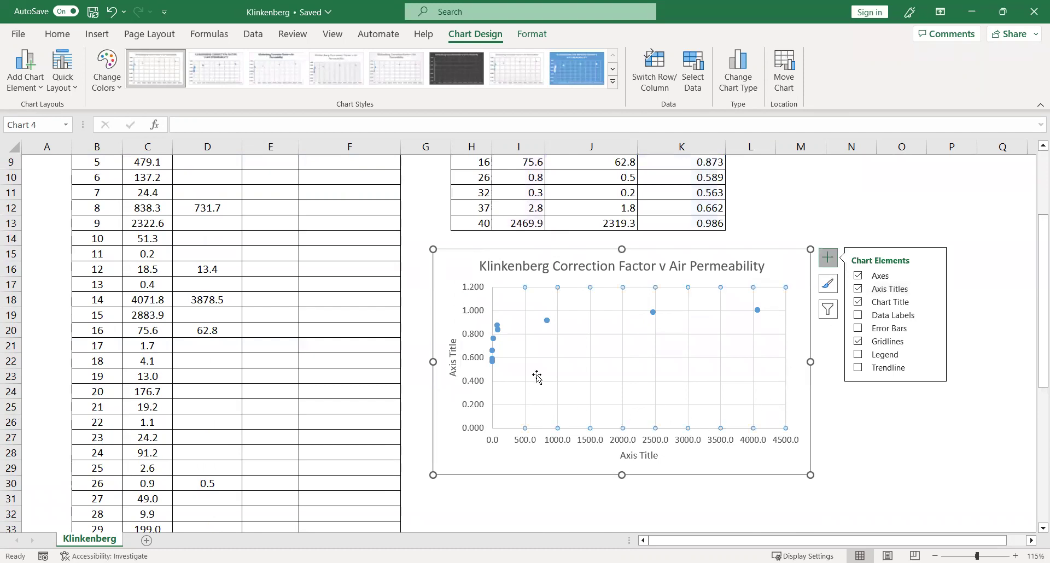
left_click(459, 372)
left_click_drag(459, 378, 454, 335)
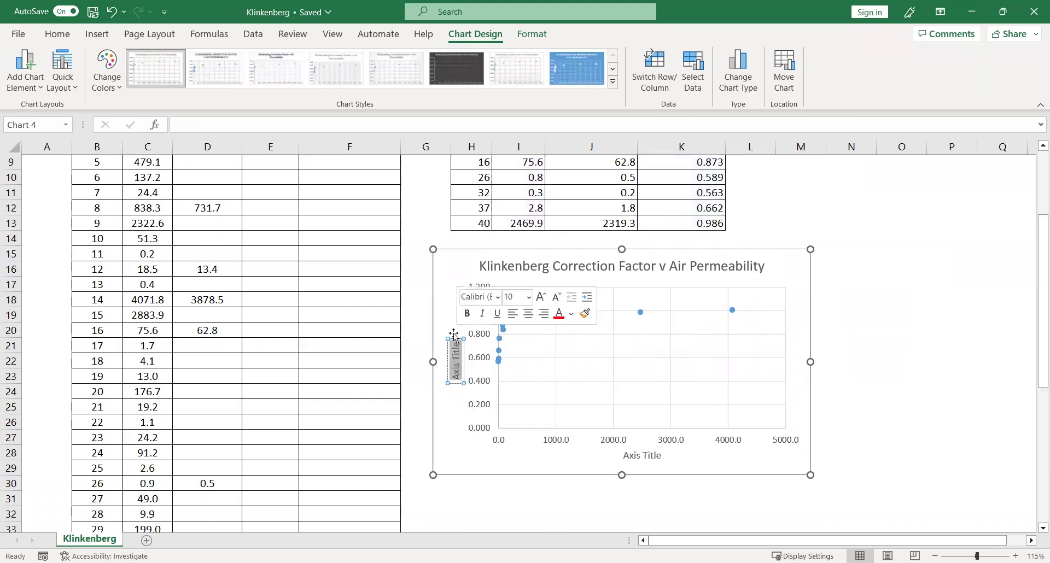
type("Correction Factor")
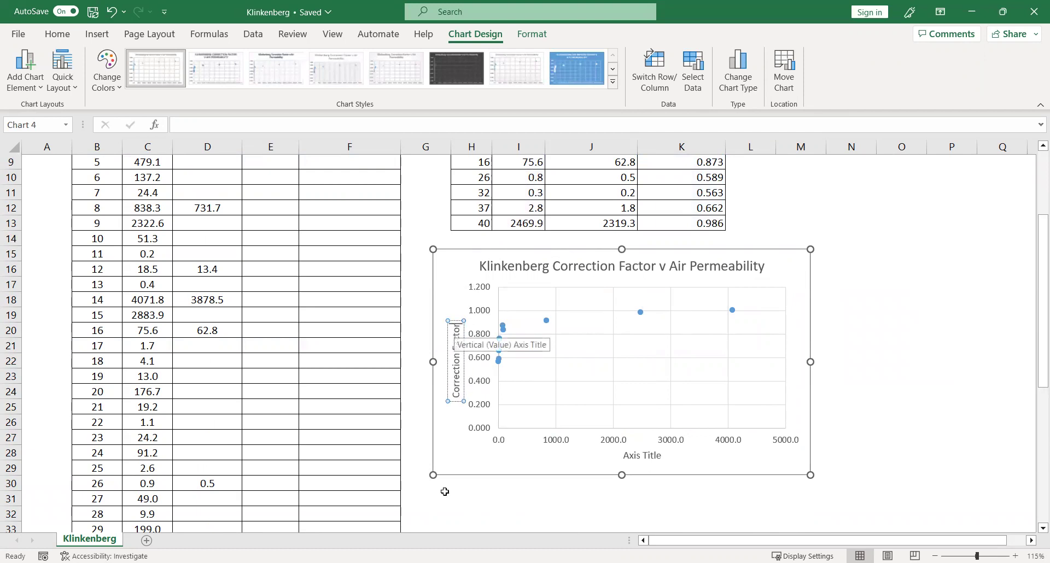
triple_click(640, 465)
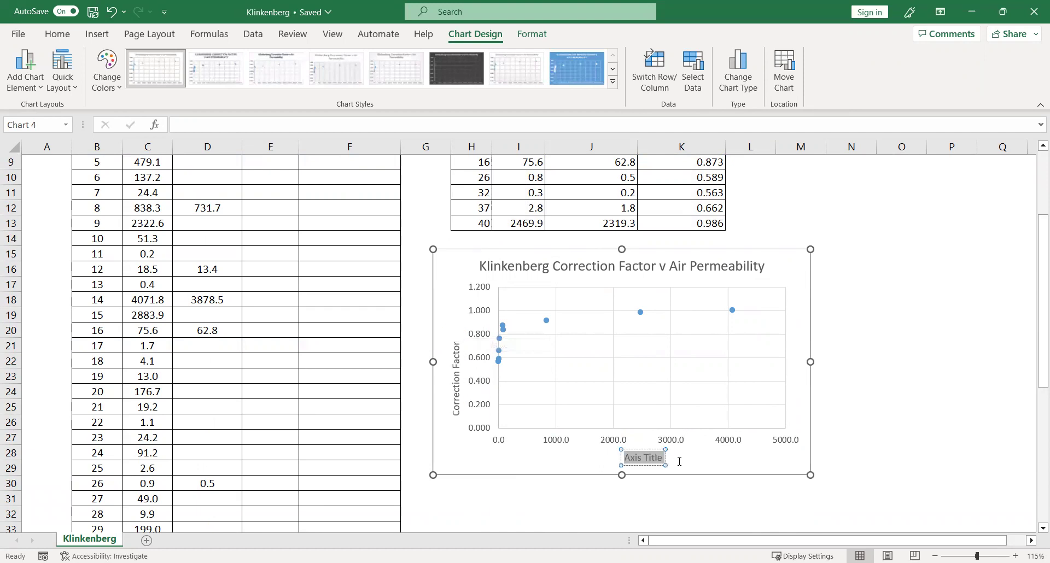
type("Air Pe")
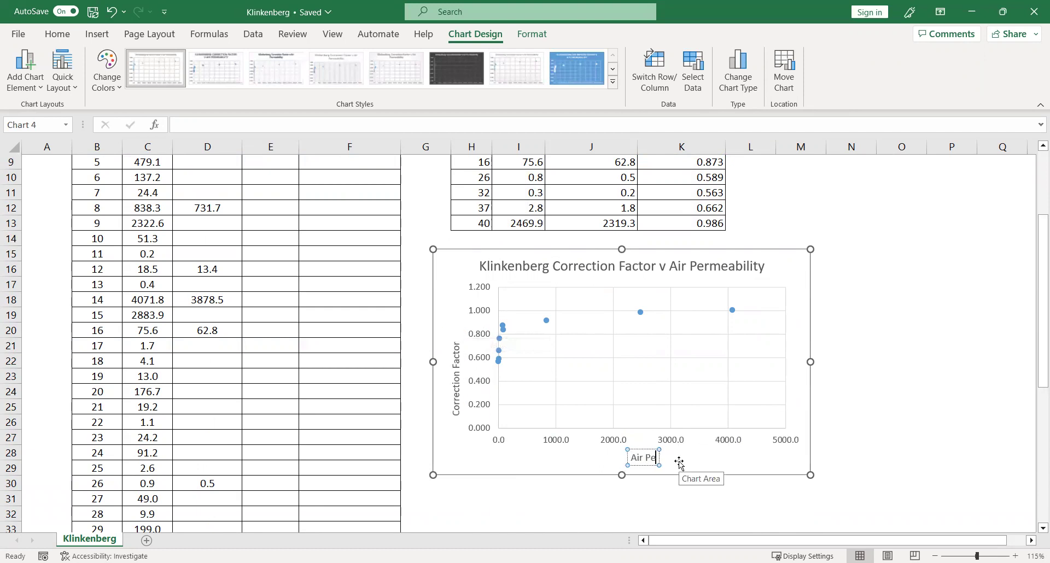
type("rmeability, md")
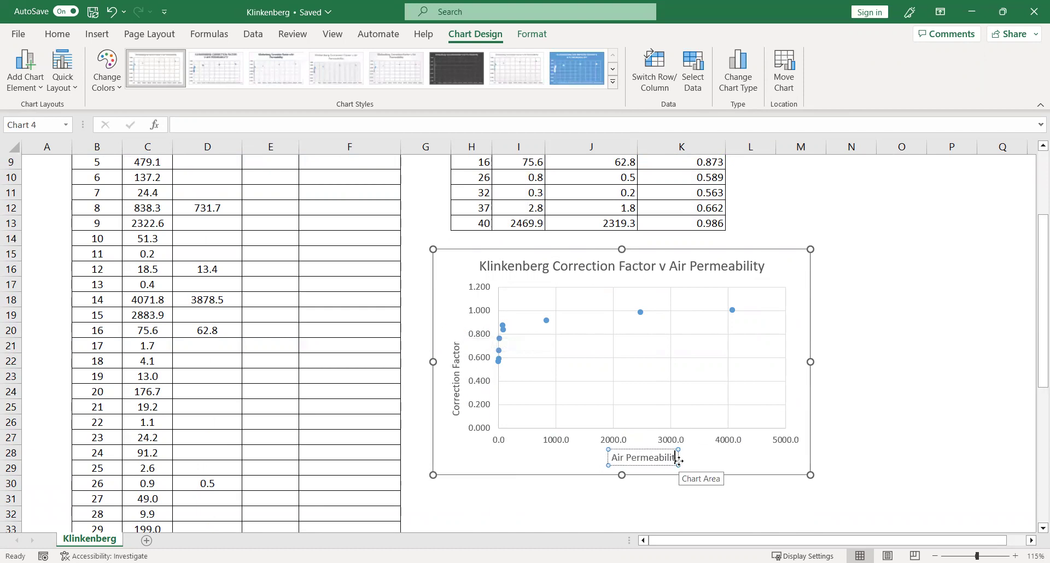
Step: Make both axis titles bold and nudge them into better positions
left_click(850, 453)
left_click(762, 472)
left_click(68, 39)
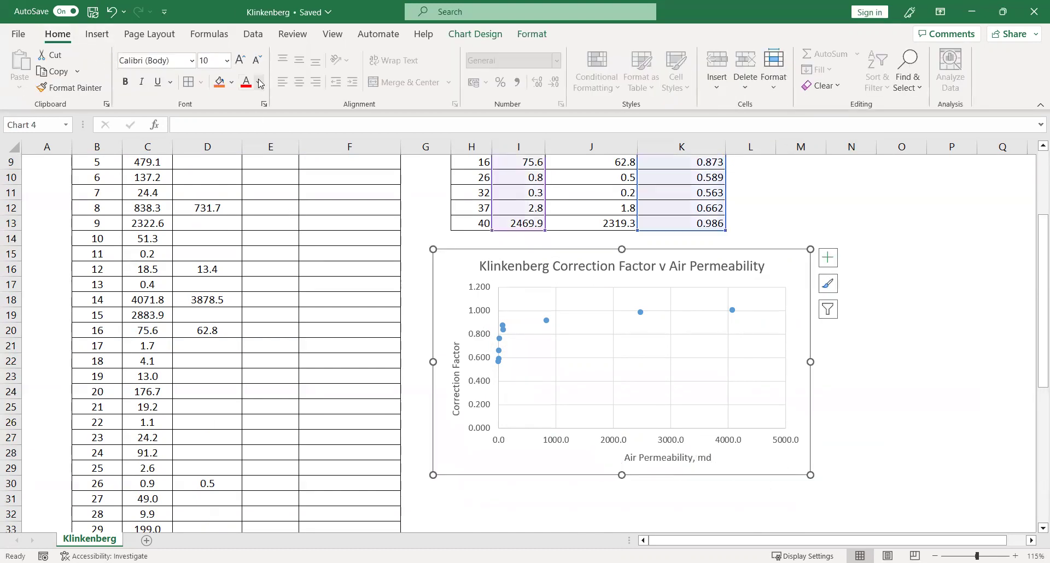
left_click_drag(644, 462, 615, 461)
left_click(124, 83)
left_click(456, 377)
left_click(131, 85)
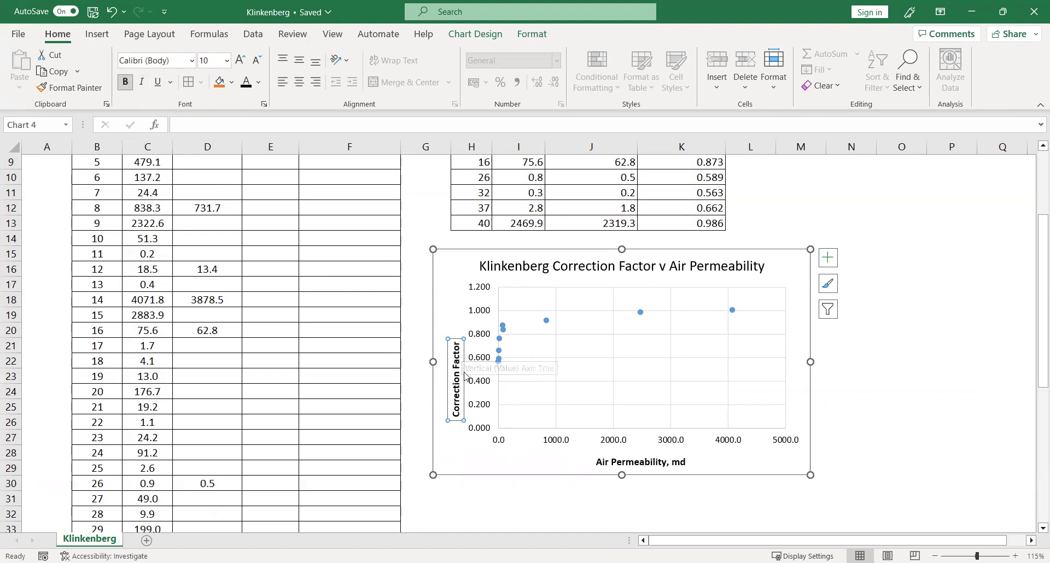
left_click_drag(457, 377, 457, 362)
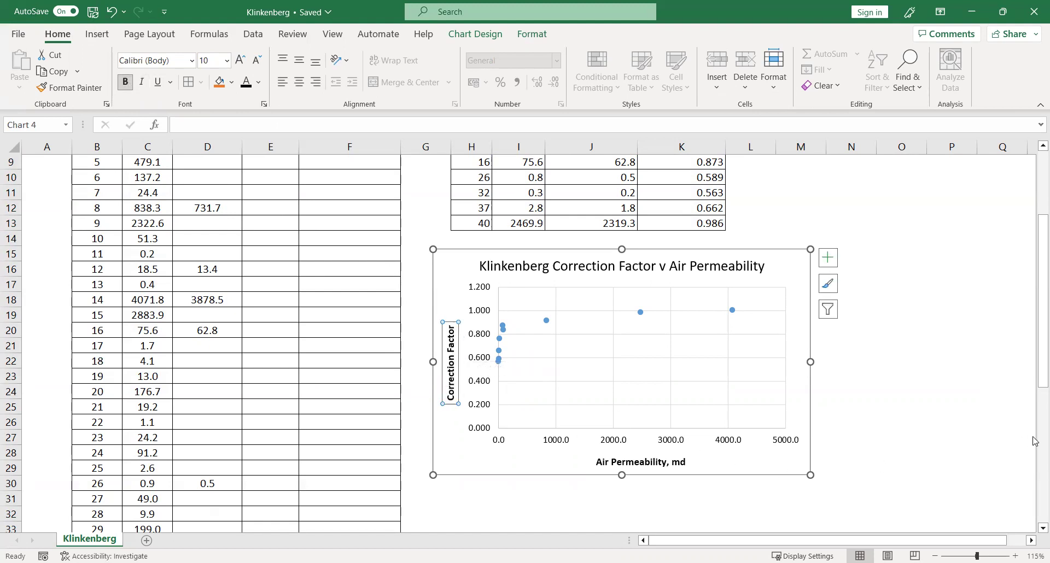
left_click(943, 435)
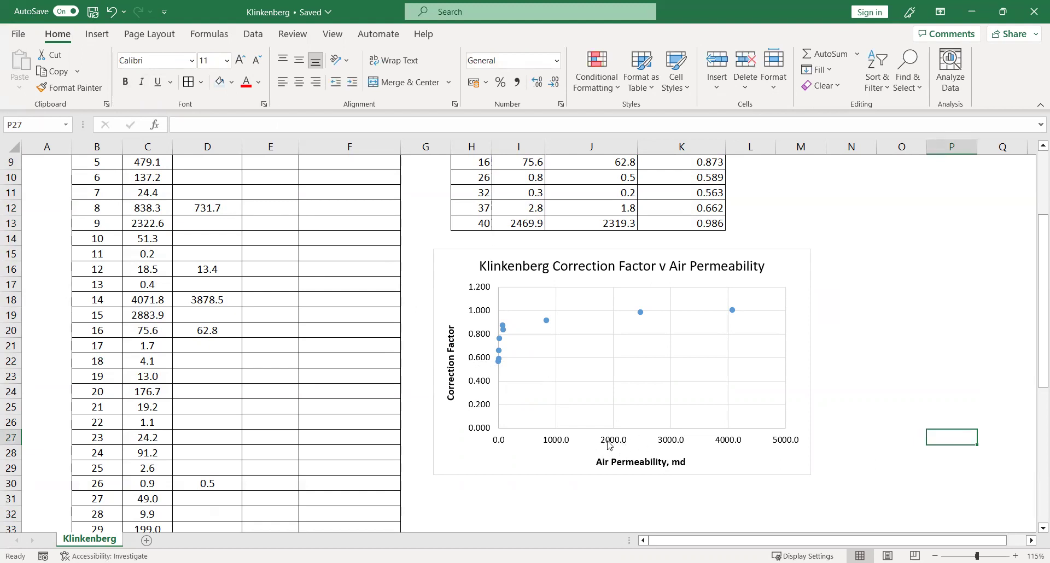
Step: Make the horizontal axis logarithmic and try an axis crossing value of 0.1
right_click(609, 445)
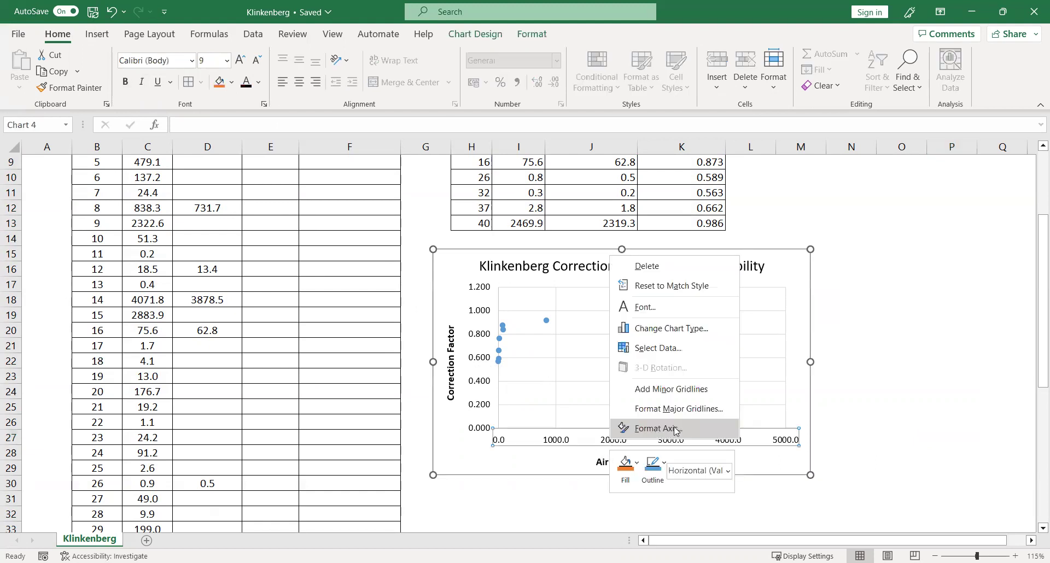
left_click(678, 430)
left_click(884, 448)
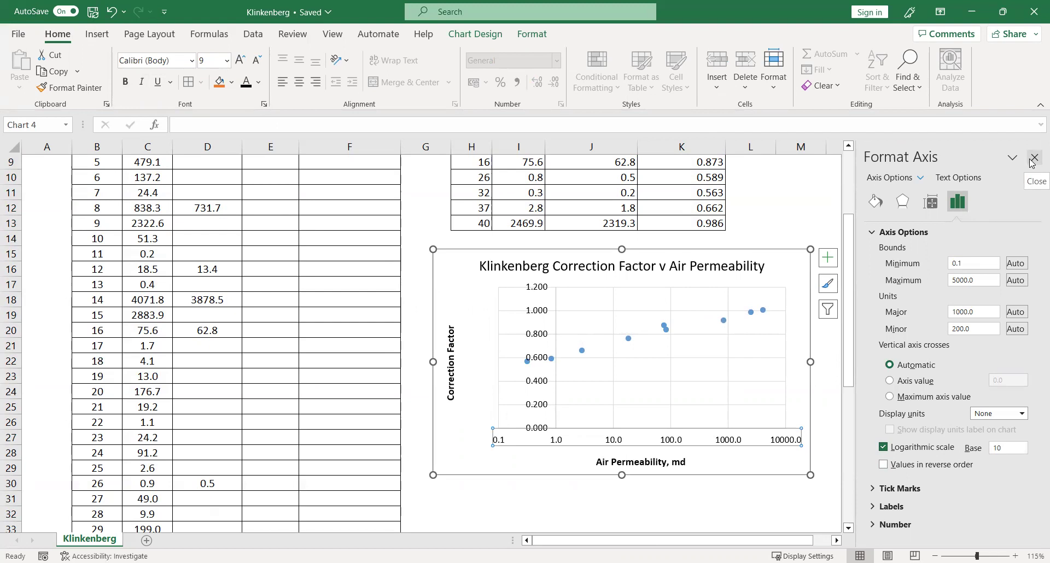
left_click(547, 394)
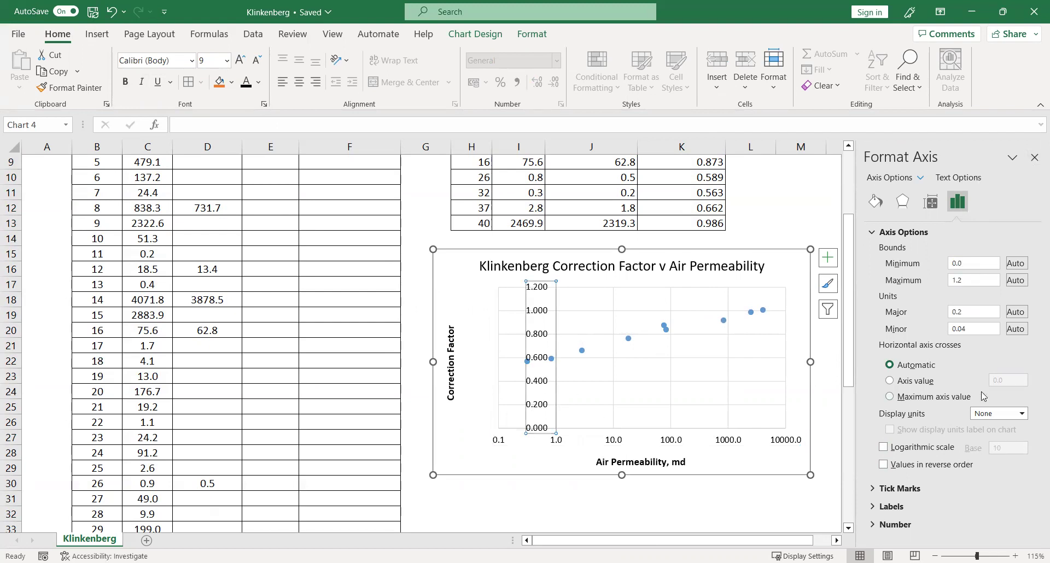
left_click(900, 382)
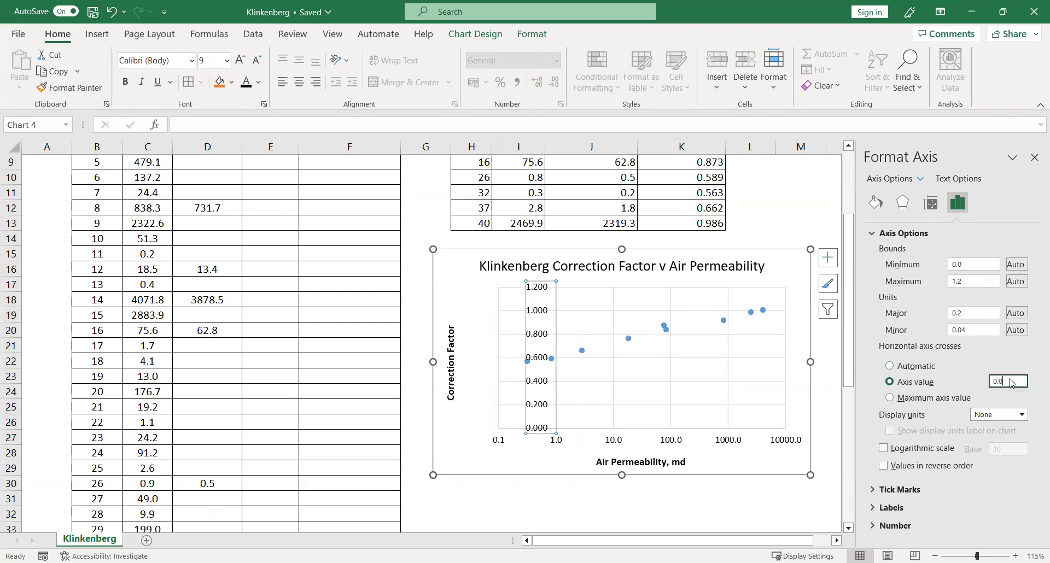
type("0.1")
key("Return")
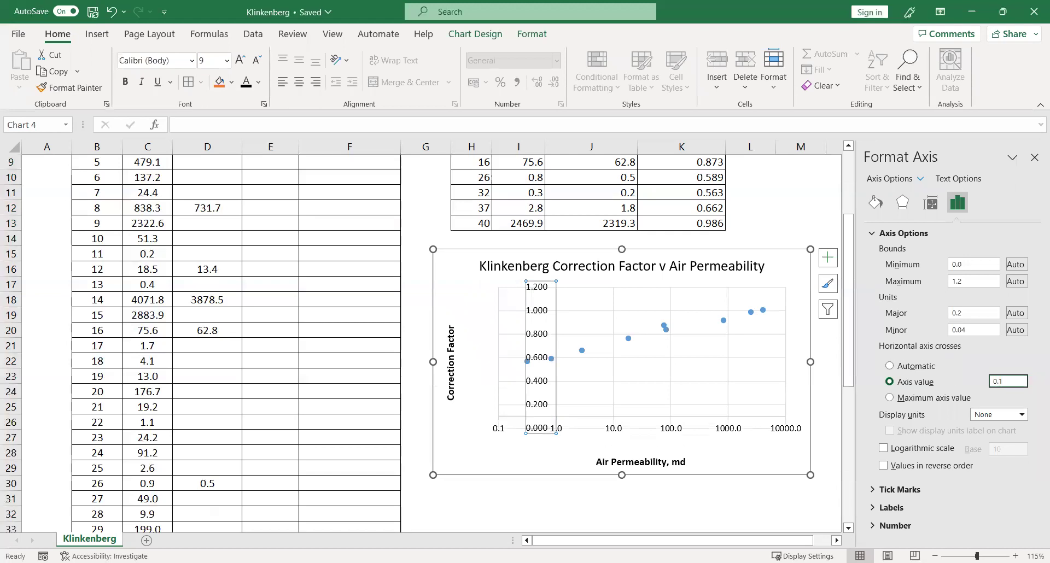
Step: Undo that crossing change and set the vertical axis to cross the horizontal axis at value 0
left_click(515, 508)
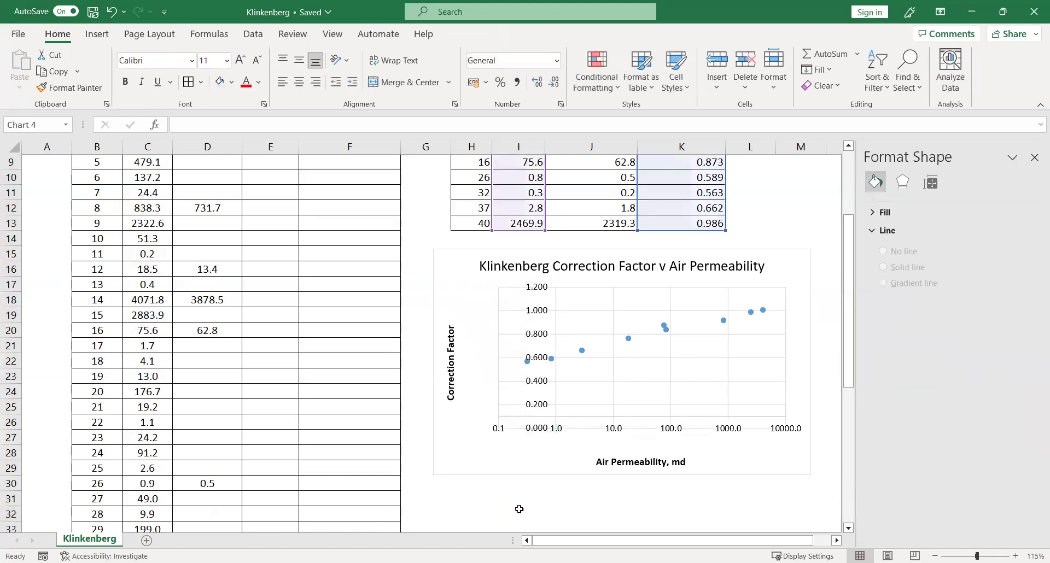
key("ctrl+z")
left_click(505, 440)
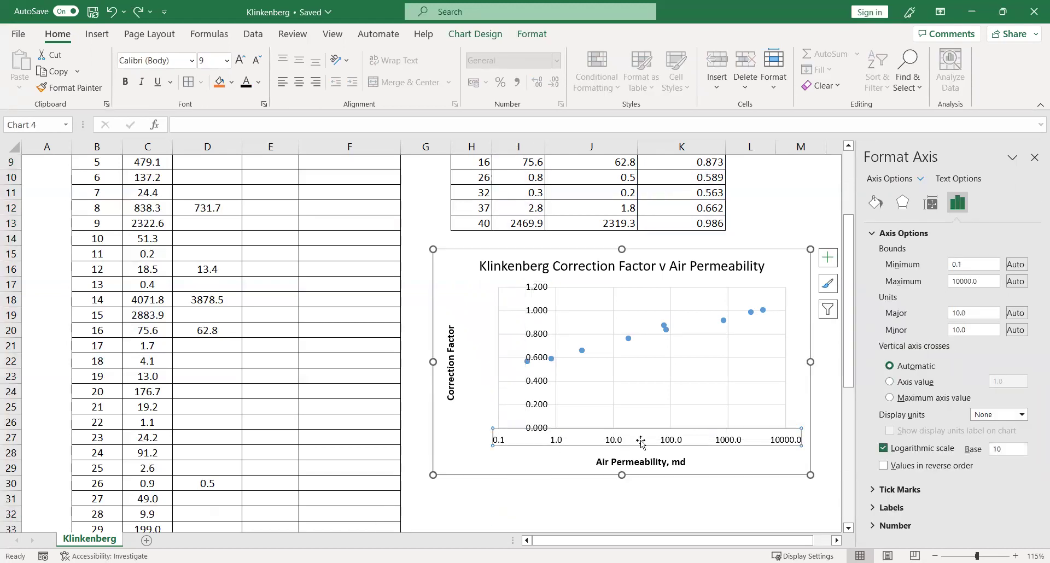
left_click(924, 385)
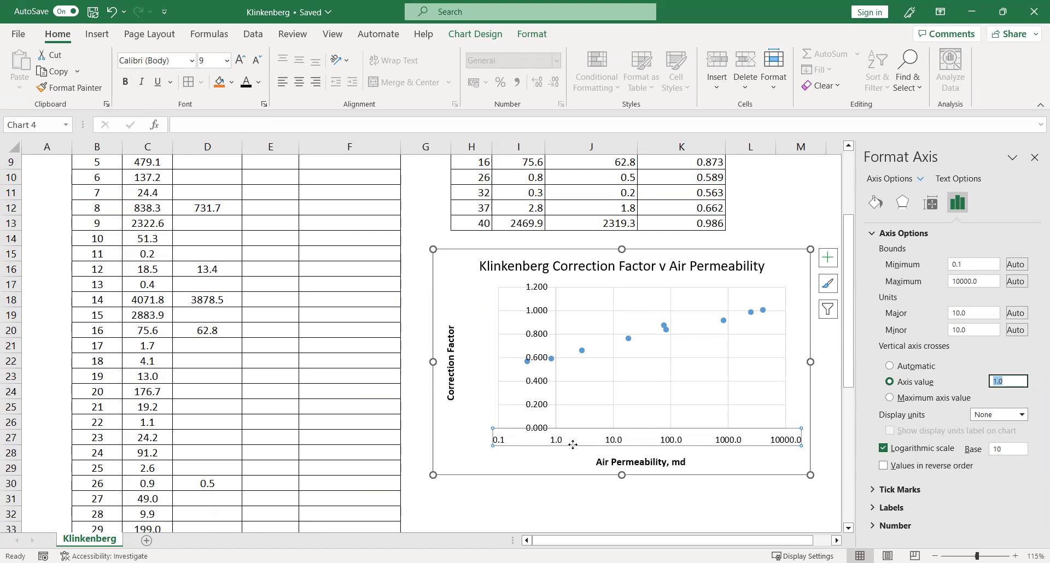
type("0.1")
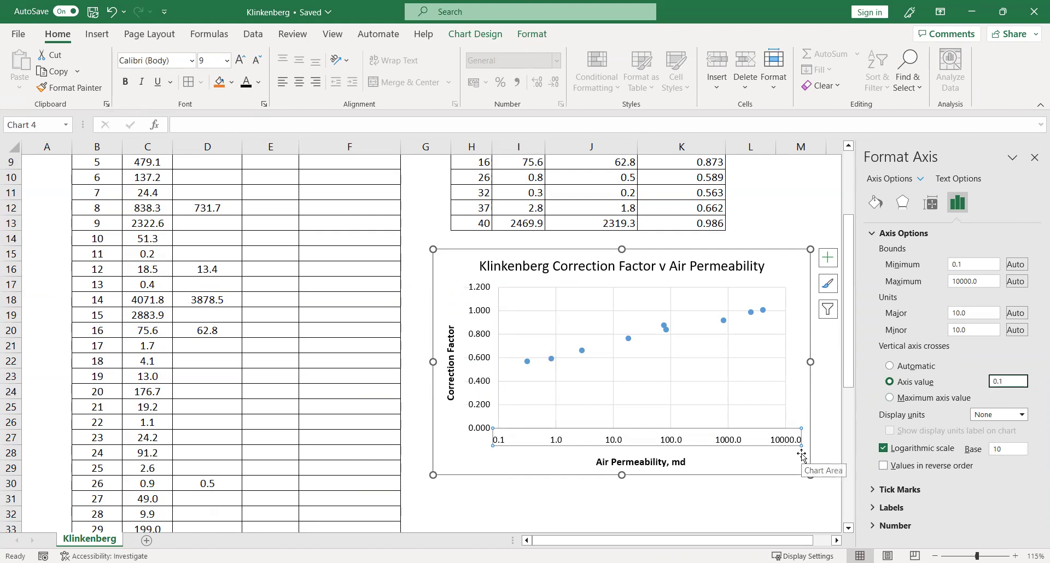
left_click(607, 511)
scroll(697, 543, "right", 1)
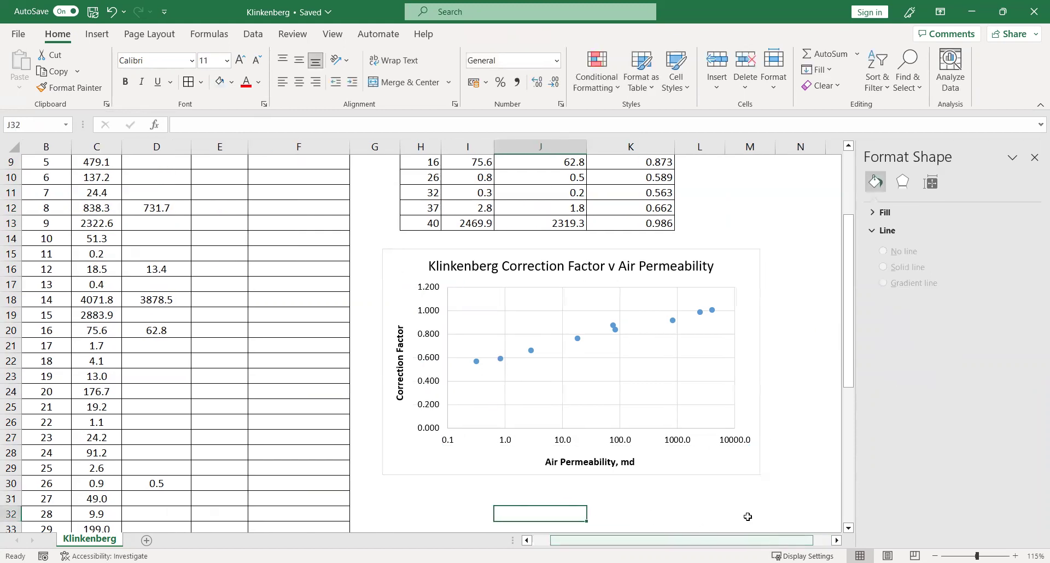
Step: Add a logarithmic trendline displaying its equation and R² value, and move the label up-left
right_click(581, 340)
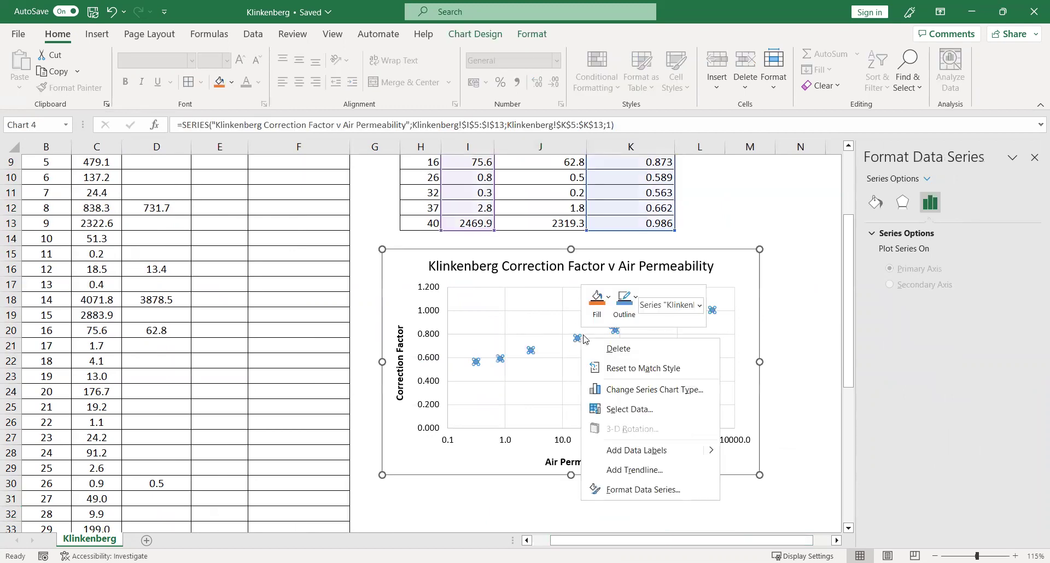
left_click(627, 470)
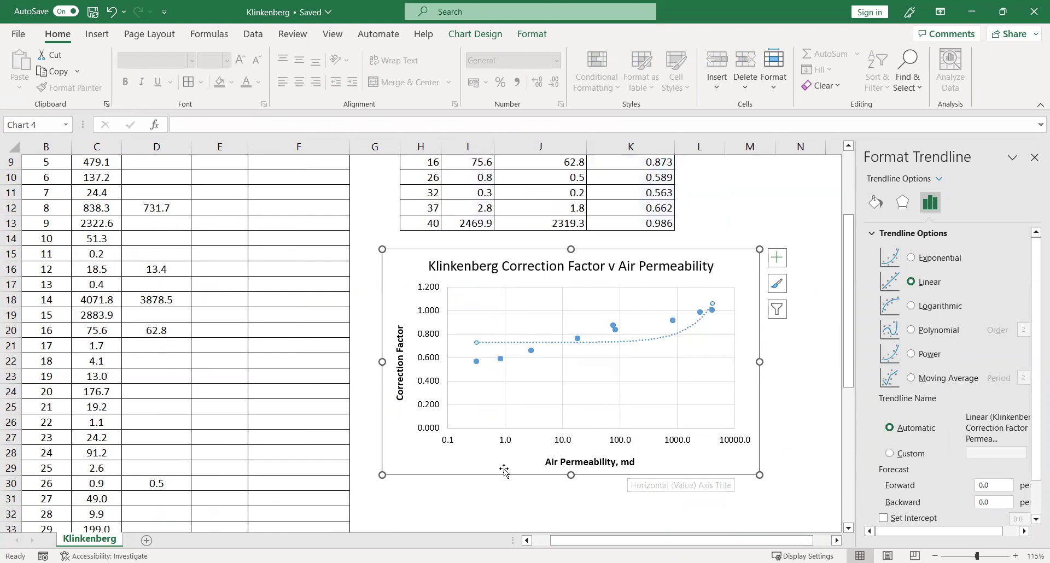
left_click(911, 259)
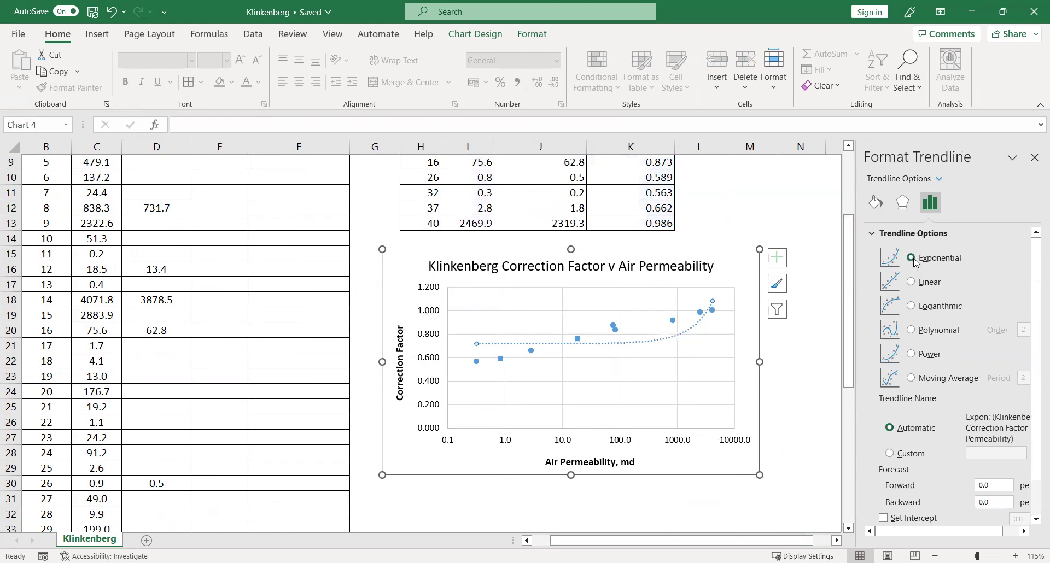
left_click(912, 282)
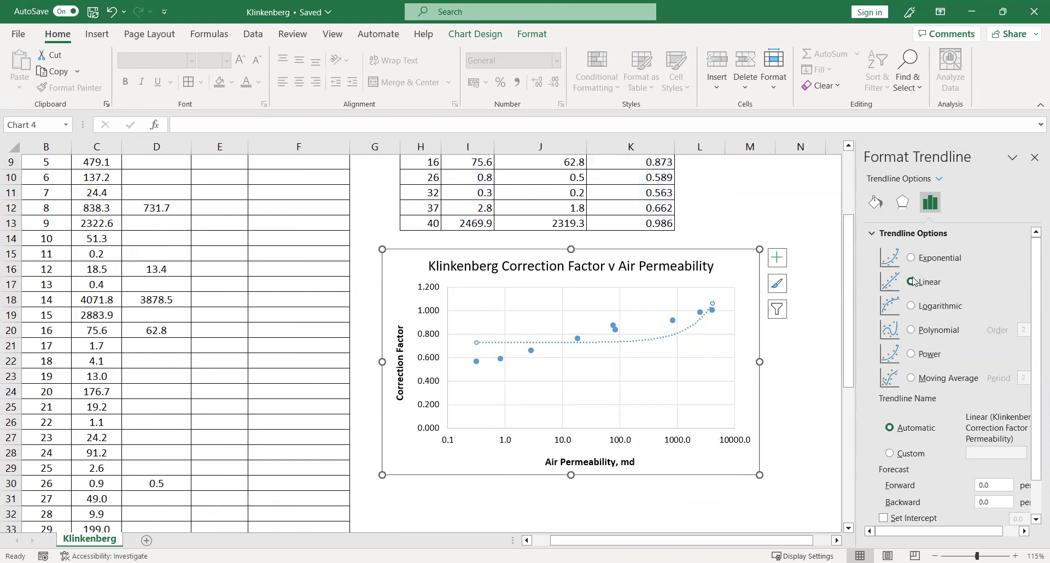
left_click(911, 308)
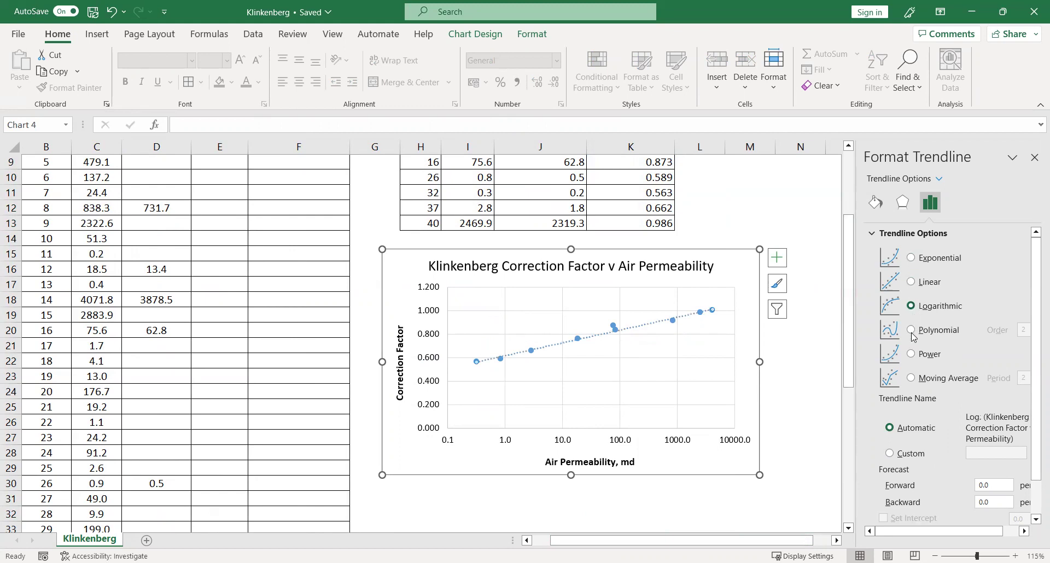
scroll(897, 493, "down", 1)
left_click(885, 497)
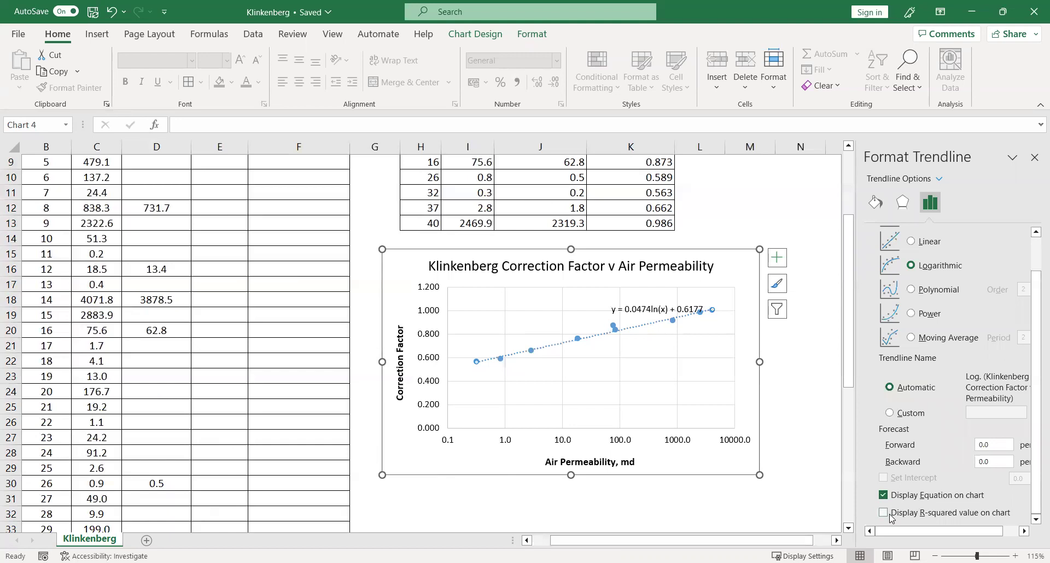
left_click(883, 514)
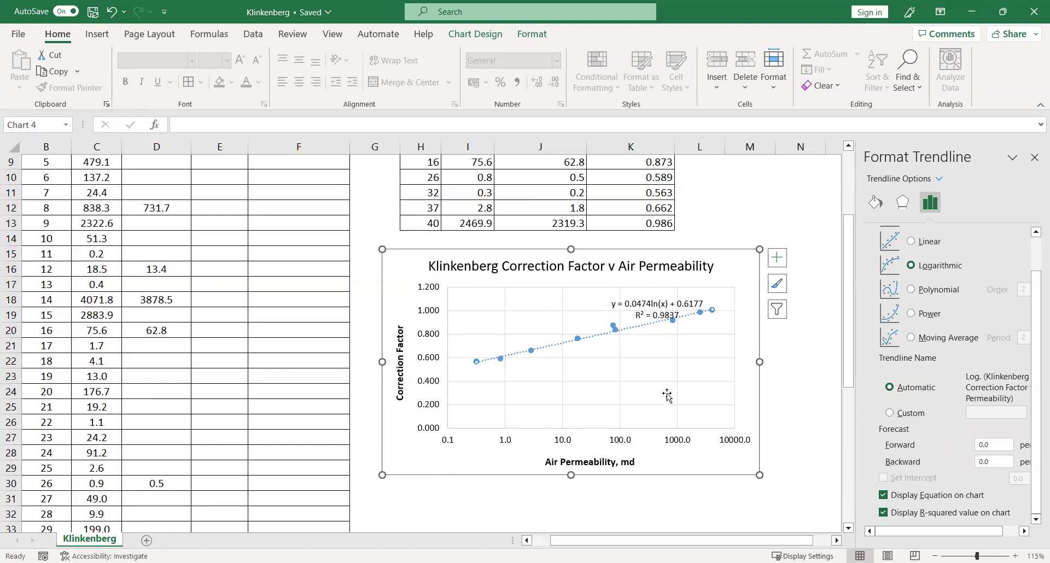
left_click_drag(657, 296, 578, 301)
Step: Make the trendline equation label bold at font size 12 and shift it slightly right
left_click(124, 82)
left_click(213, 61)
type("1")
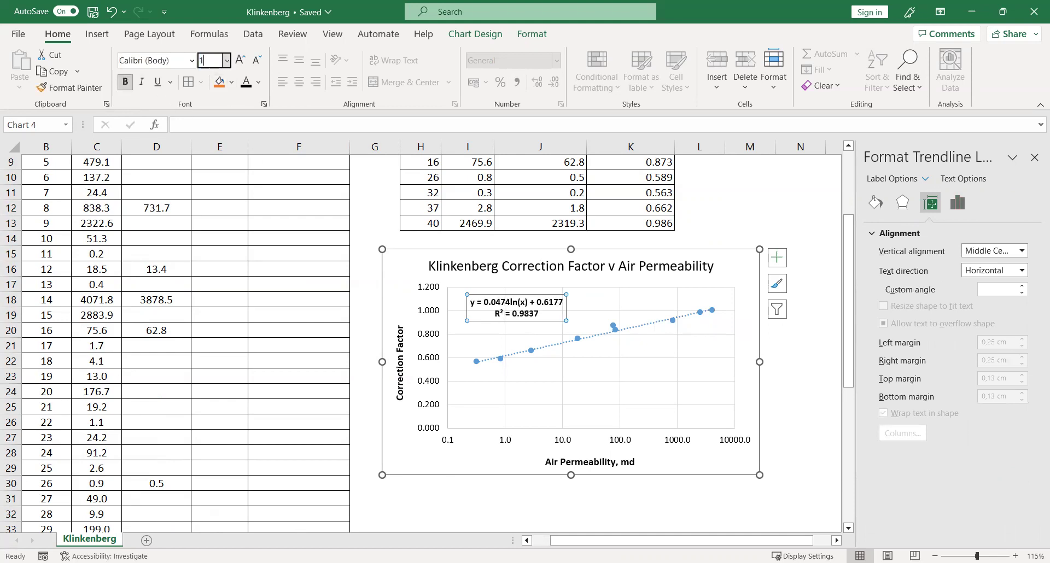
type("2")
key("Return")
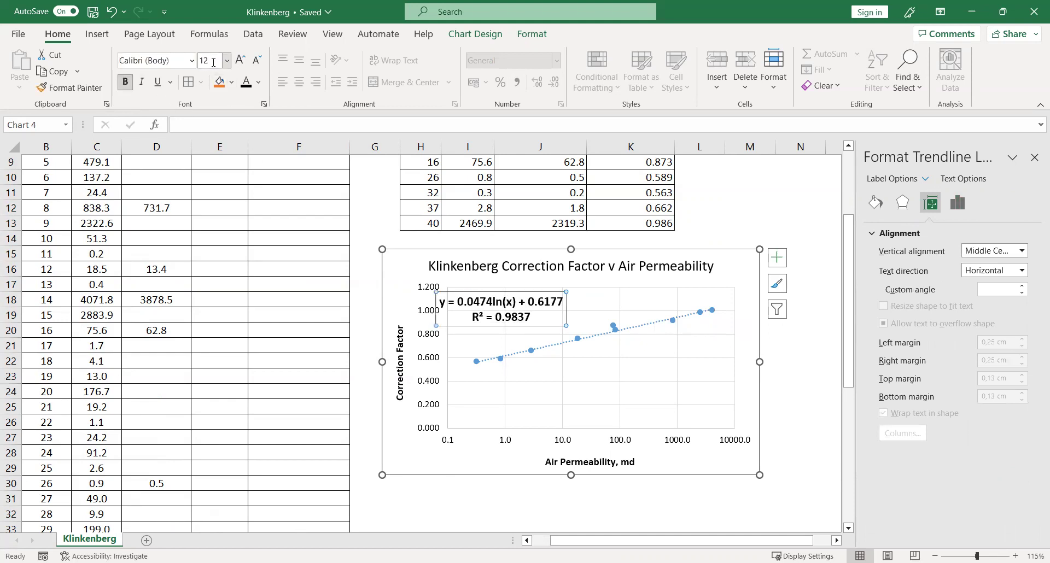
left_click(531, 323)
left_click_drag(531, 324, 549, 323)
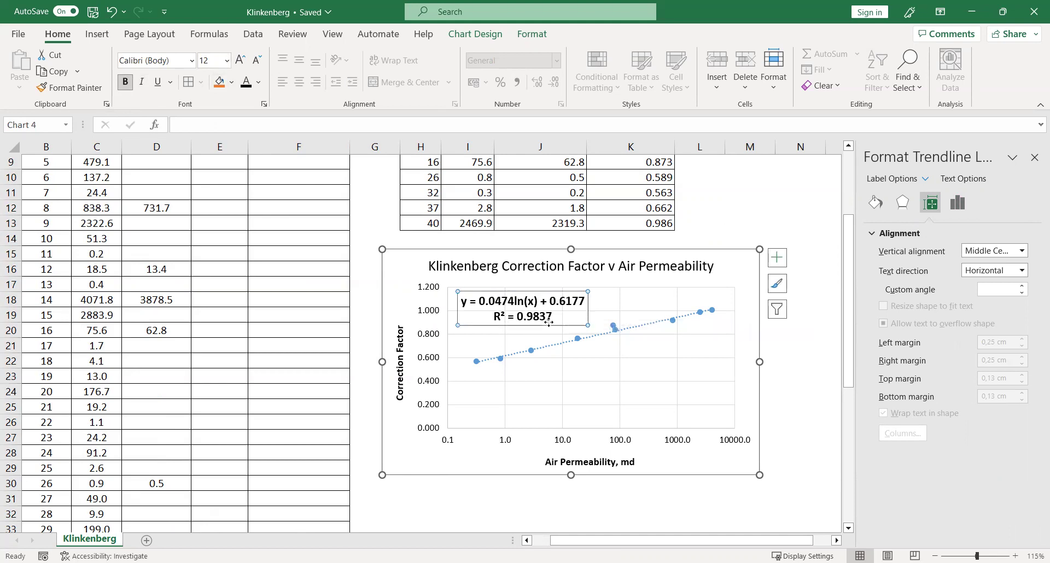
Step: Give the equation label a grey fill and move it to the plot's lower right
left_click(232, 82)
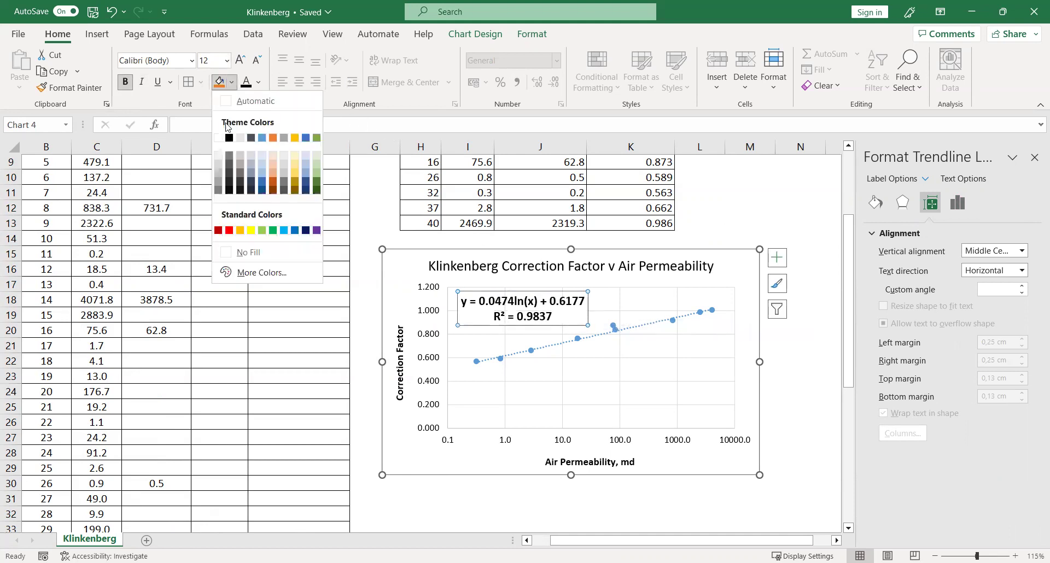
left_click(221, 167)
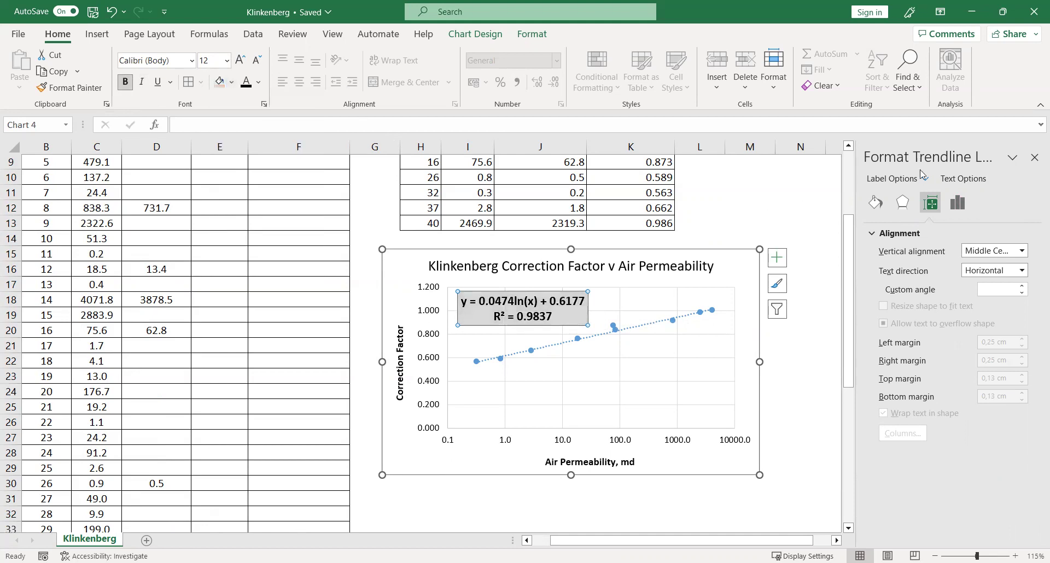
left_click(1034, 157)
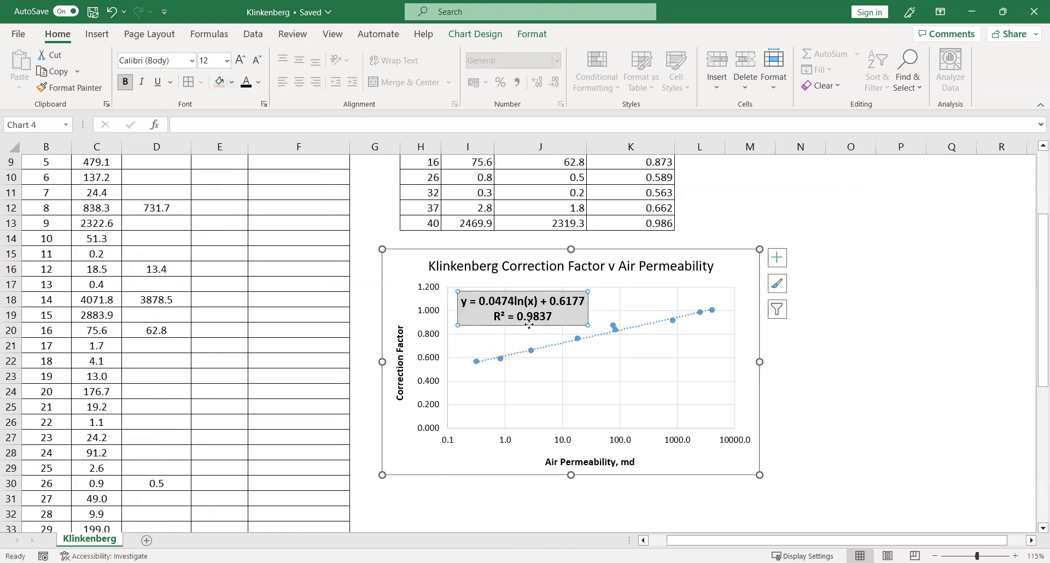
left_click_drag(528, 325, 659, 419)
left_click(829, 403)
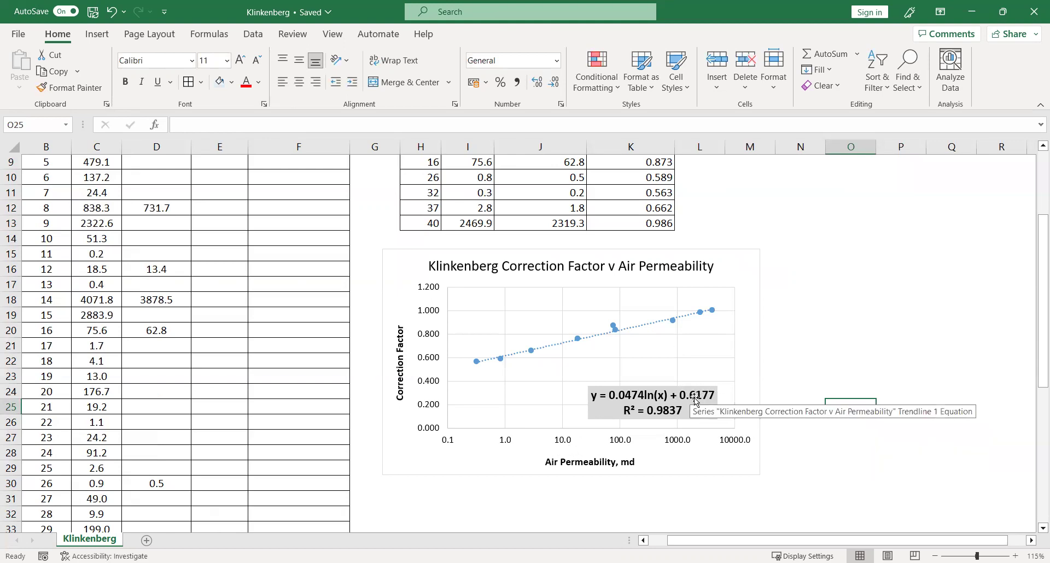
Step: Drag the chart up beside the main data table
left_click(820, 372)
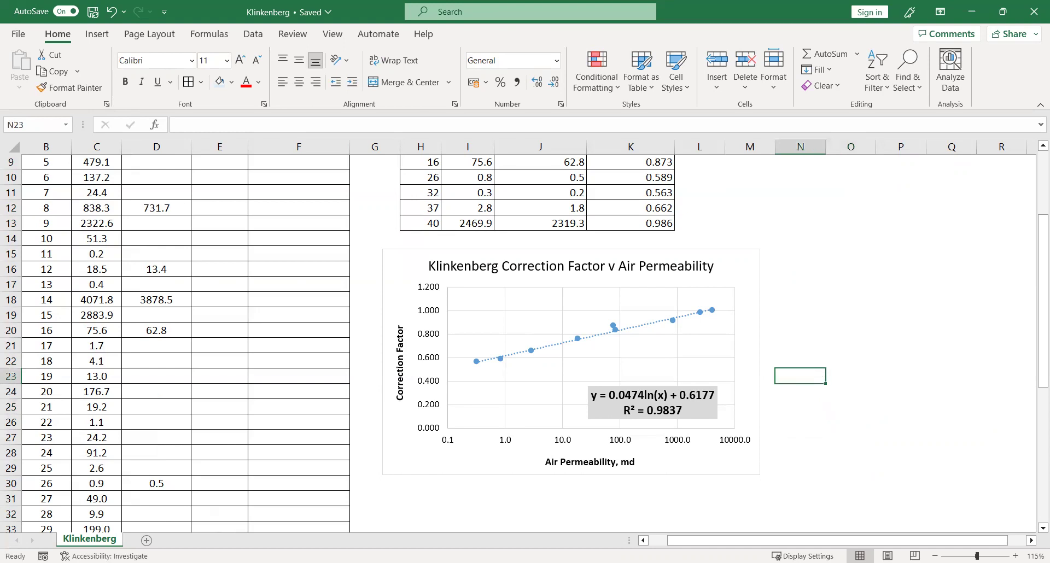
mouse_move(727, 541)
left_mouse_down()
mouse_move(708, 542)
mouse_move(745, 541)
mouse_move(708, 542)
left_mouse_up()
scroll(621, 199, "up", 3)
left_click_drag(457, 219, 700, 347)
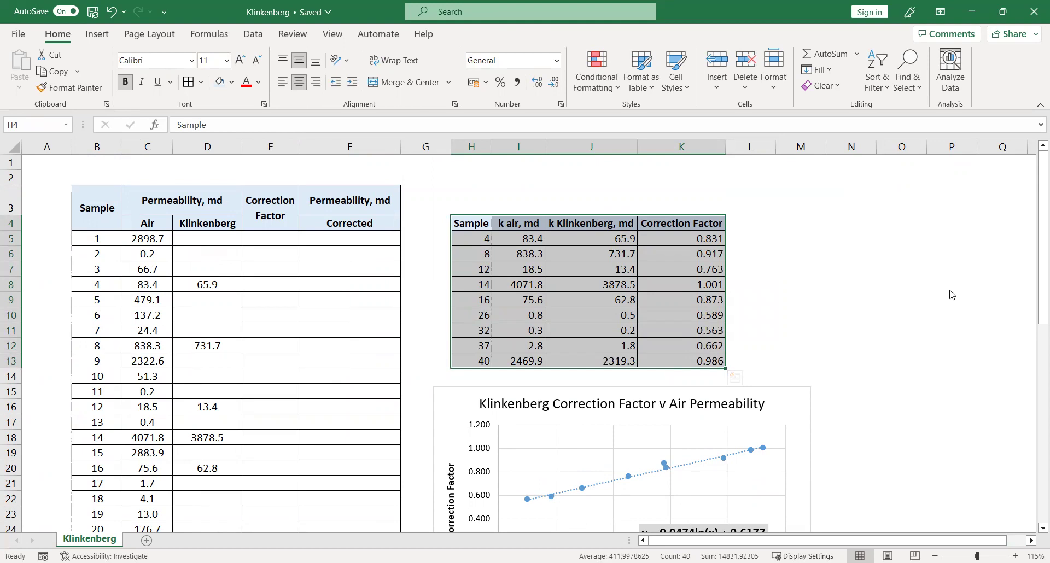
left_click_drag(696, 397, 690, 205)
scroll(853, 394, "down", 3)
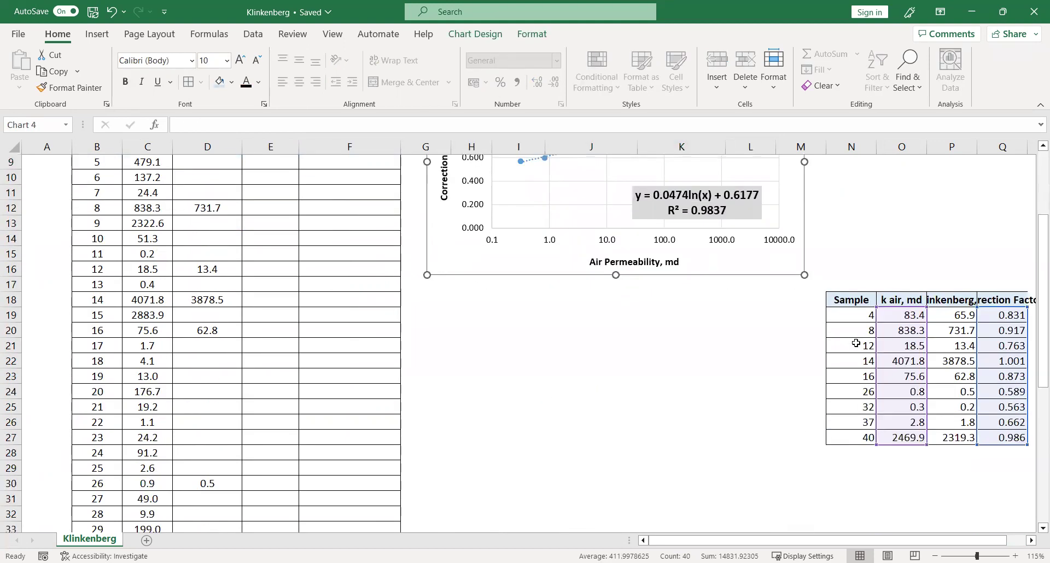
left_click(856, 343)
Step: Move the sample summary table below the chart and autofit columns K and L
left_click_drag(853, 300, 1006, 437)
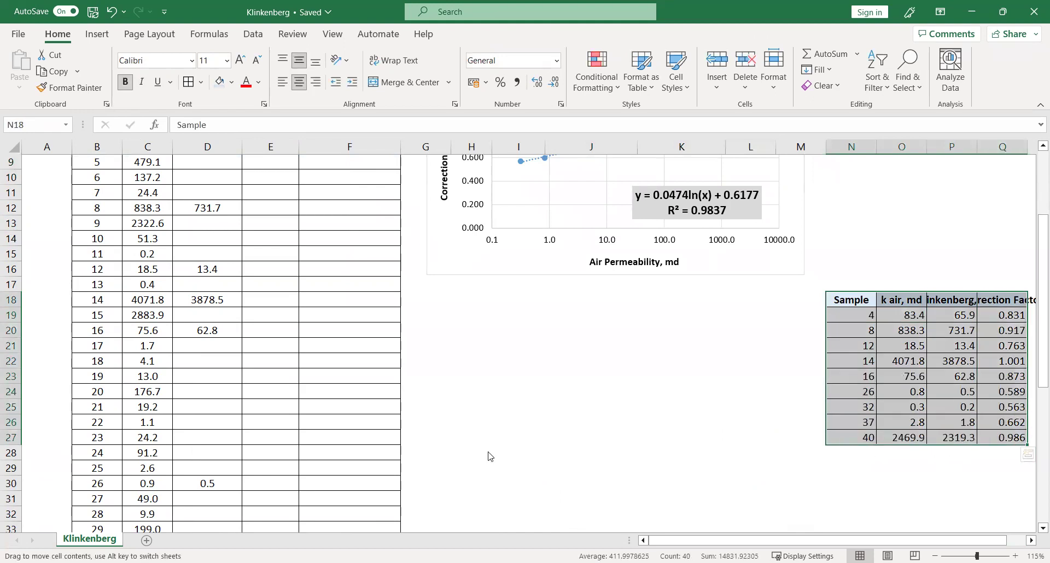
left_click_drag(541, 459, 546, 446)
left_click(863, 333)
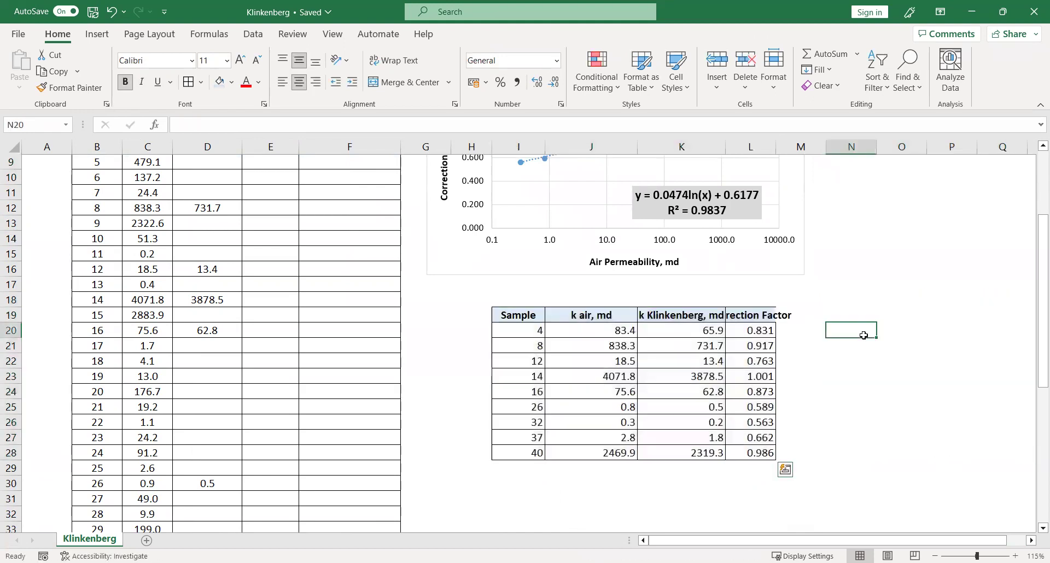
double_click(724, 147)
double_click(779, 147)
left_click(872, 298)
scroll(253, 320, "up", 3)
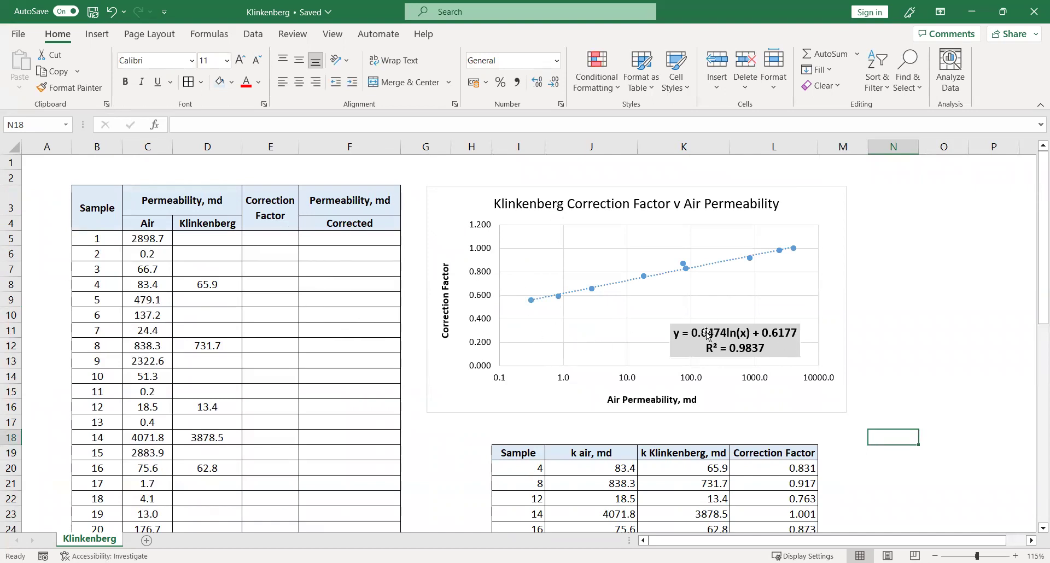
Step: Enter =0.0474*LN(C5)+0.6177 in E5, fill it down the column, and show three decimals
left_click(284, 239)
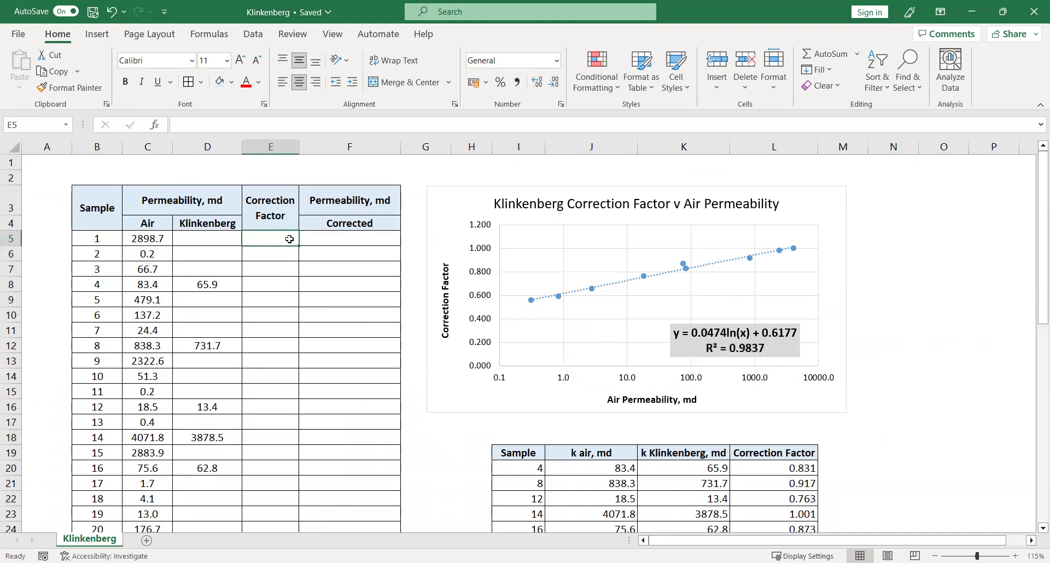
type("=0.0")
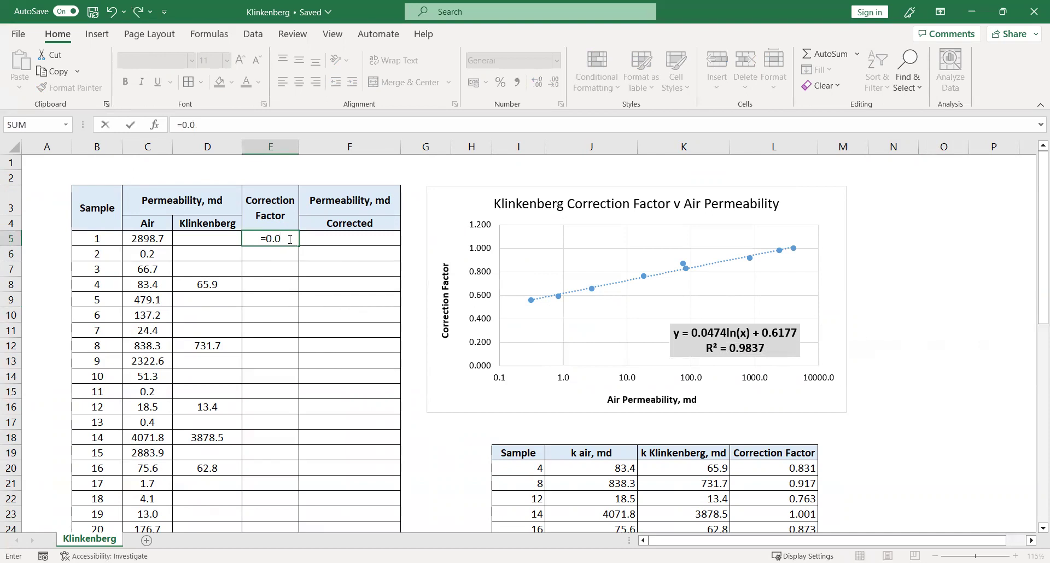
type("474*ln(")
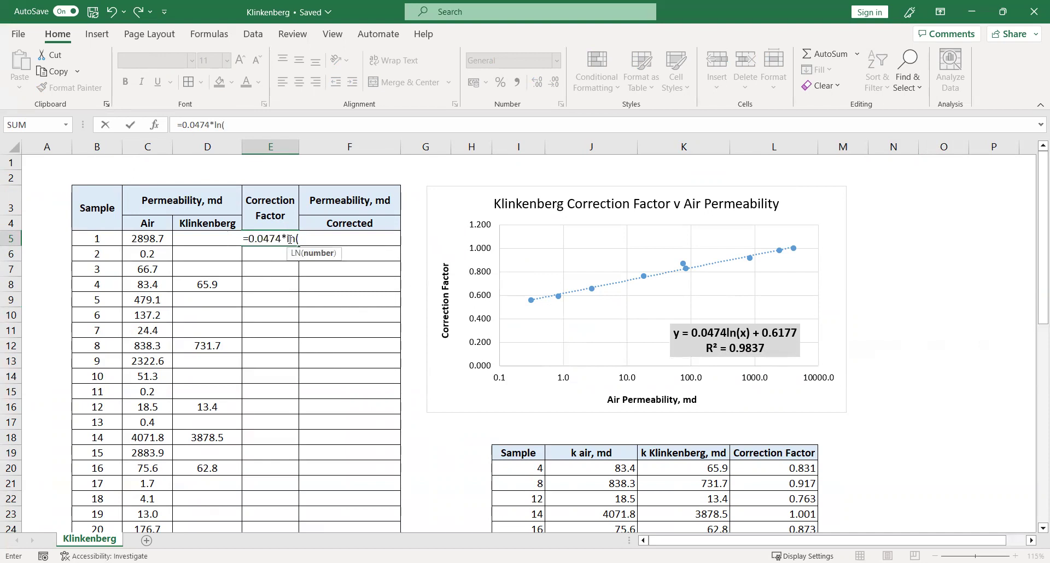
key("Left")
key("Left")
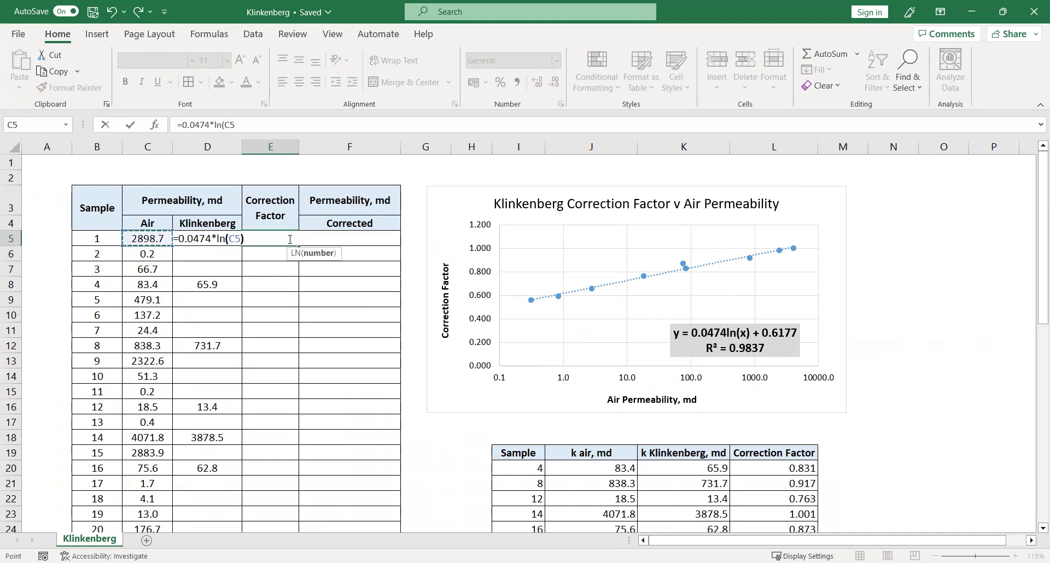
type(")+0.")
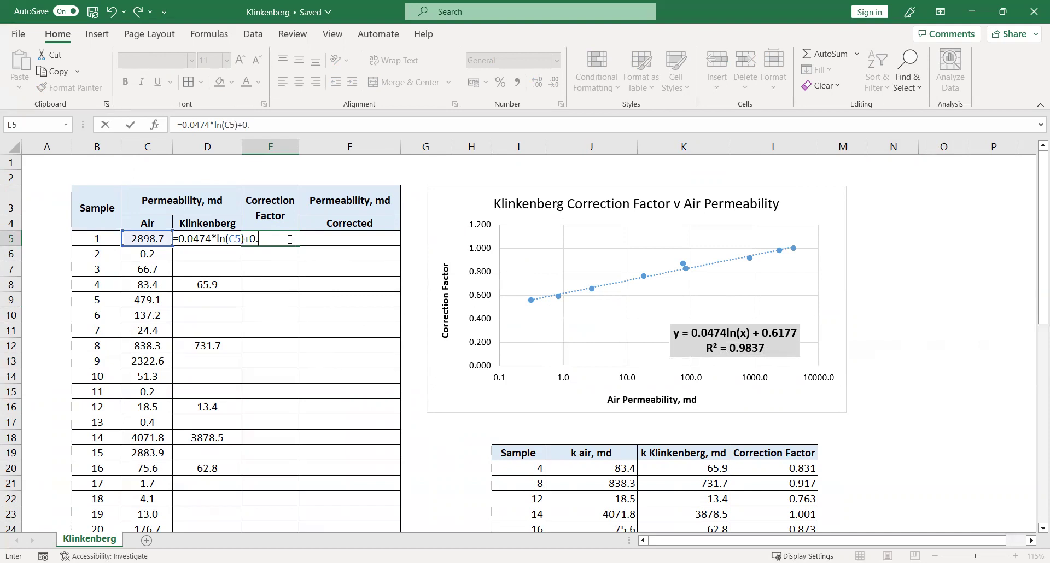
type("6177")
key("Return")
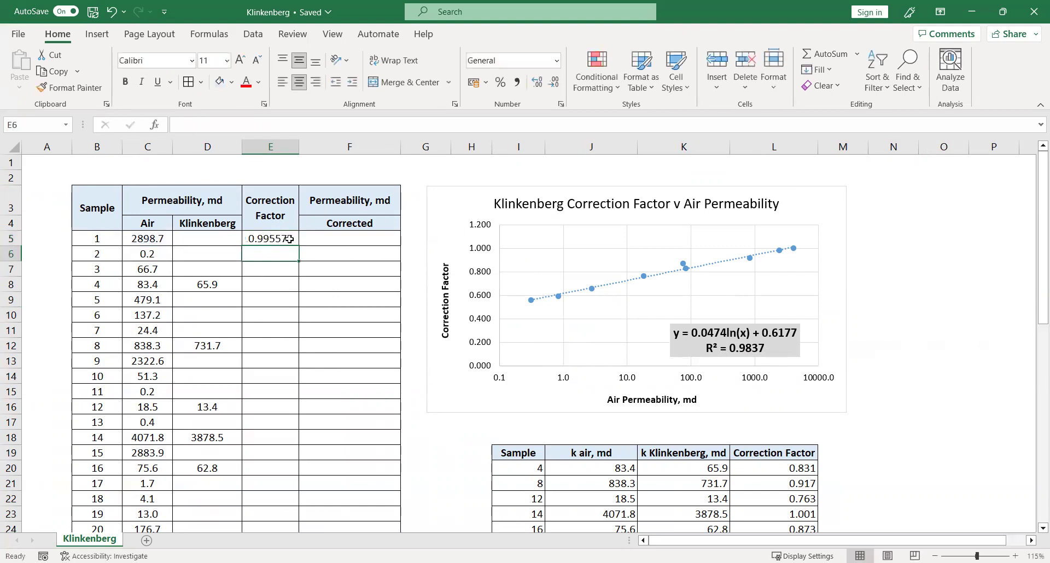
left_click(290, 239)
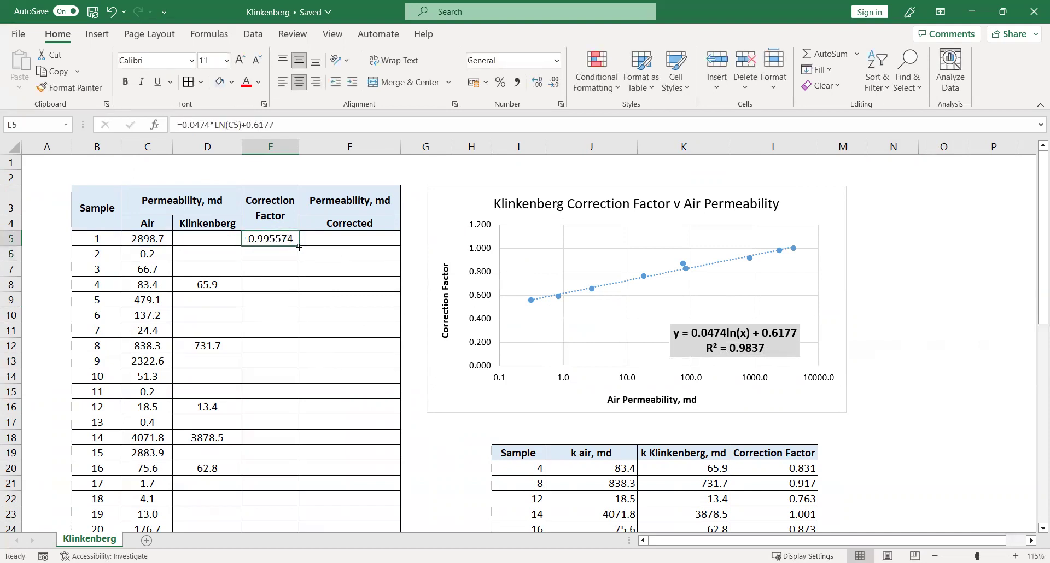
double_click(296, 245)
left_click(554, 82)
left_click(553, 82)
left_click(553, 82)
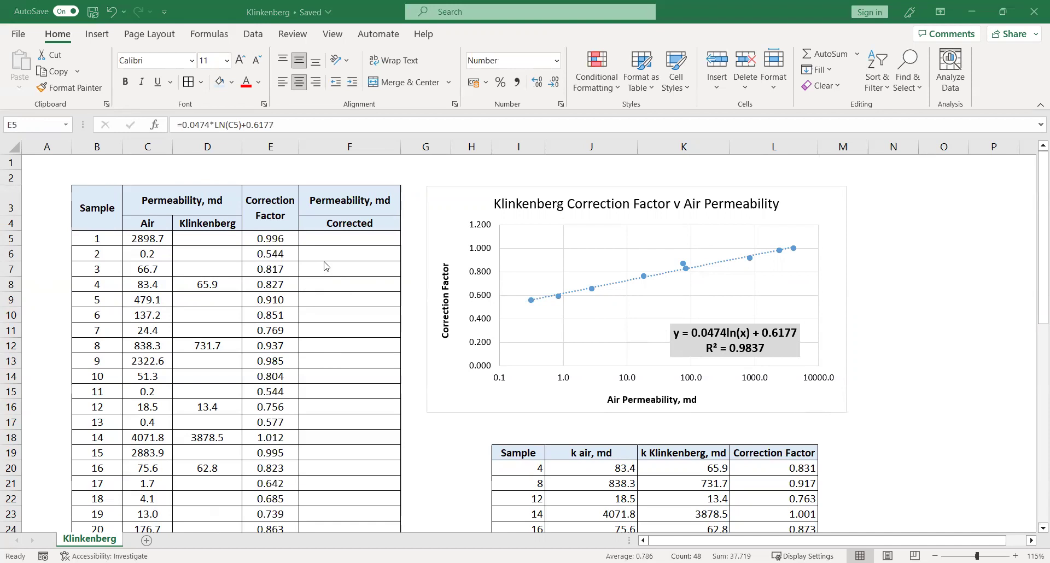
key("ctrl+shift+Down")
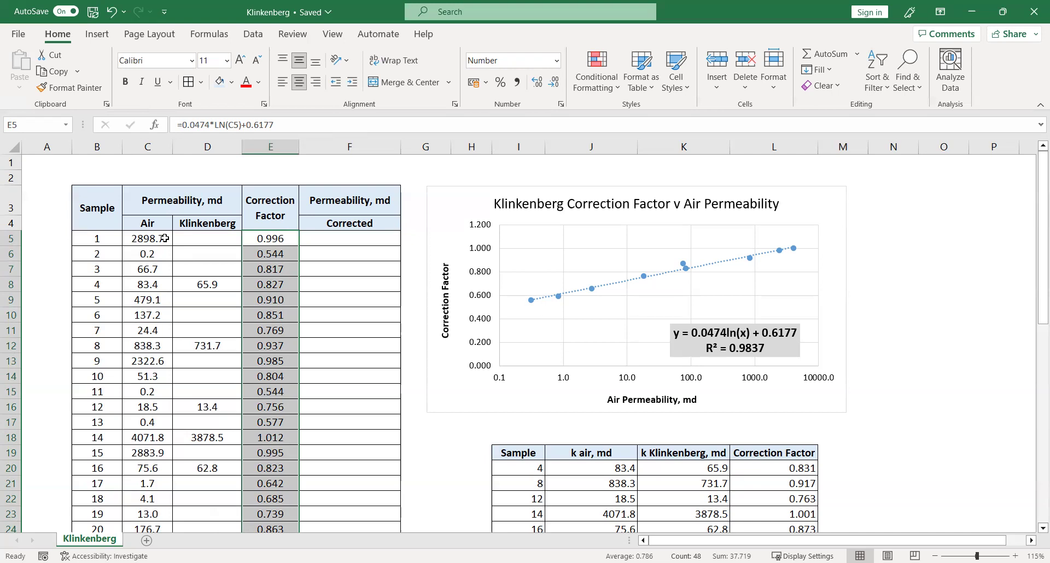
Step: Enter =E5*C5 in F5, fill it down the column, and reduce the values to one decimal
left_click(360, 239)
type("=")
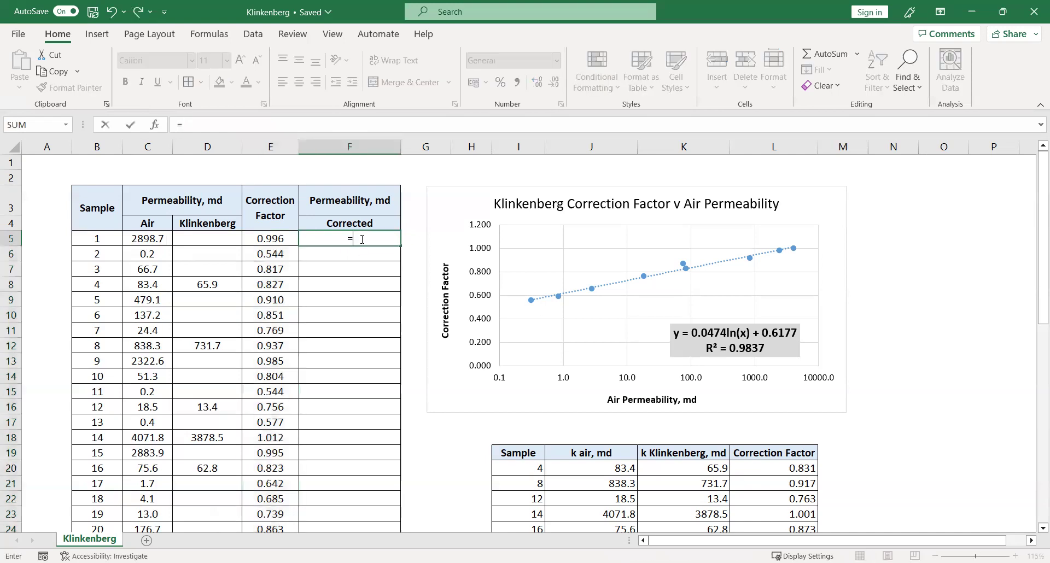
key("Left")
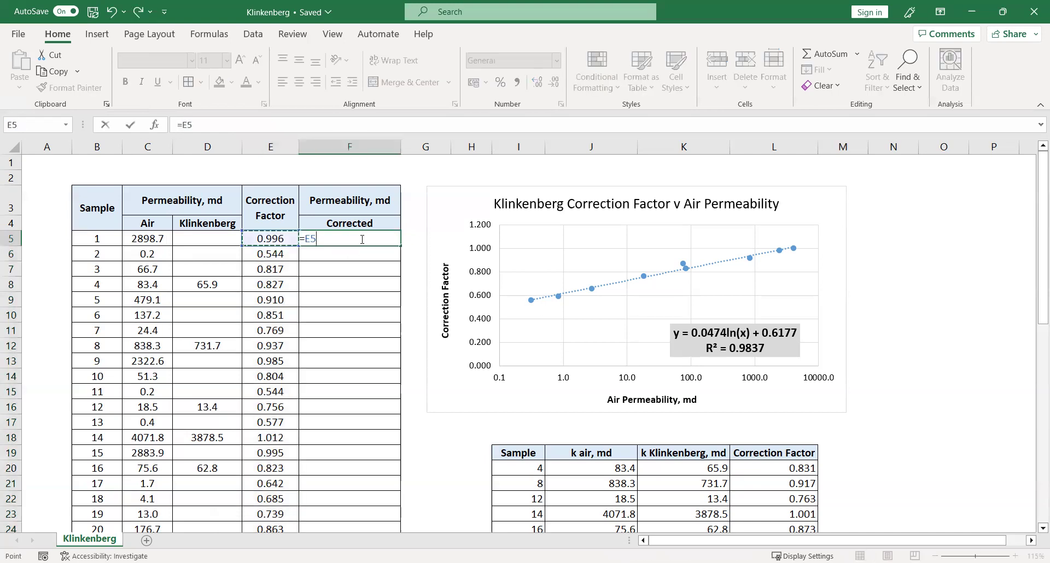
type("*")
key("Left")
key("Left")
key("Left")
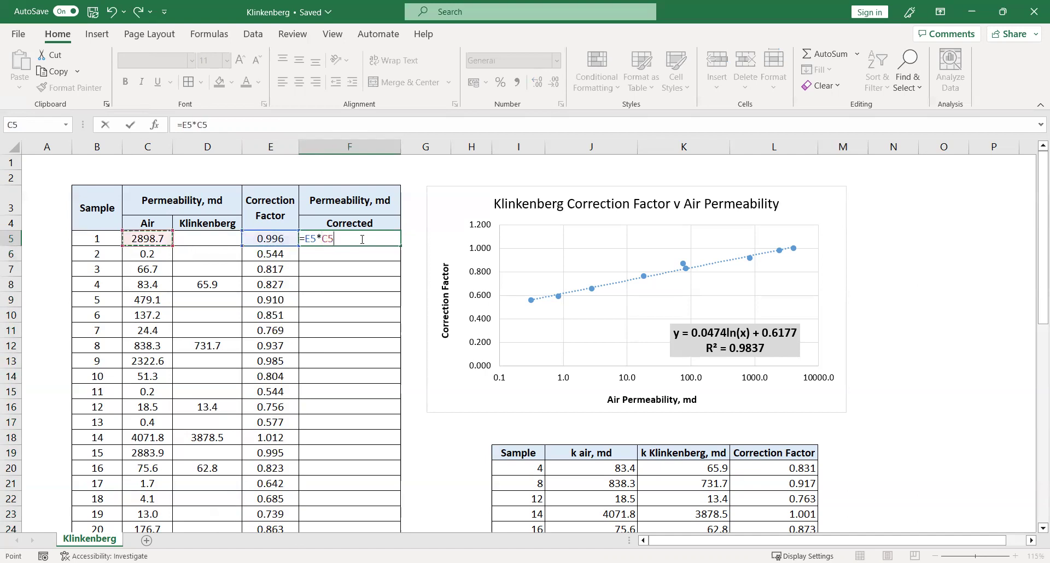
key("Return")
left_click(360, 239)
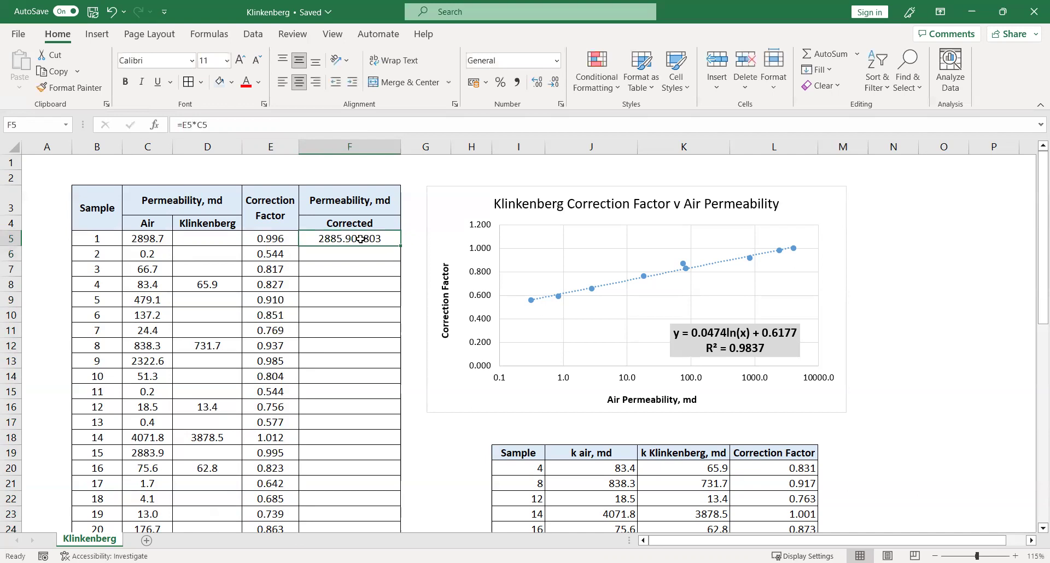
double_click(402, 248)
left_click(552, 85)
left_click(552, 85)
left_click(552, 84)
left_click(551, 85)
left_click(552, 85)
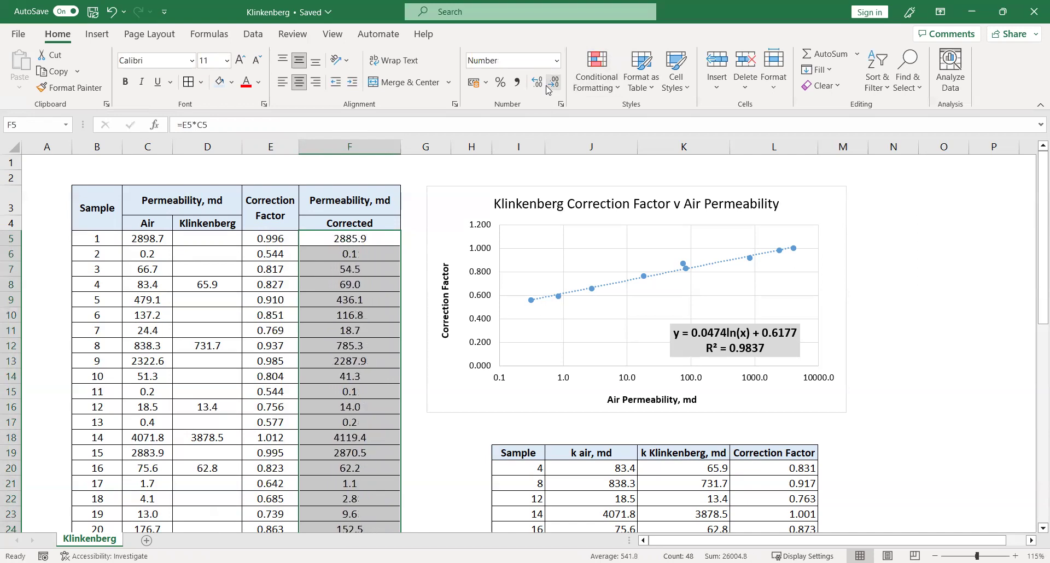
scroll(279, 450, "down", 5)
scroll(284, 446, "down", 9)
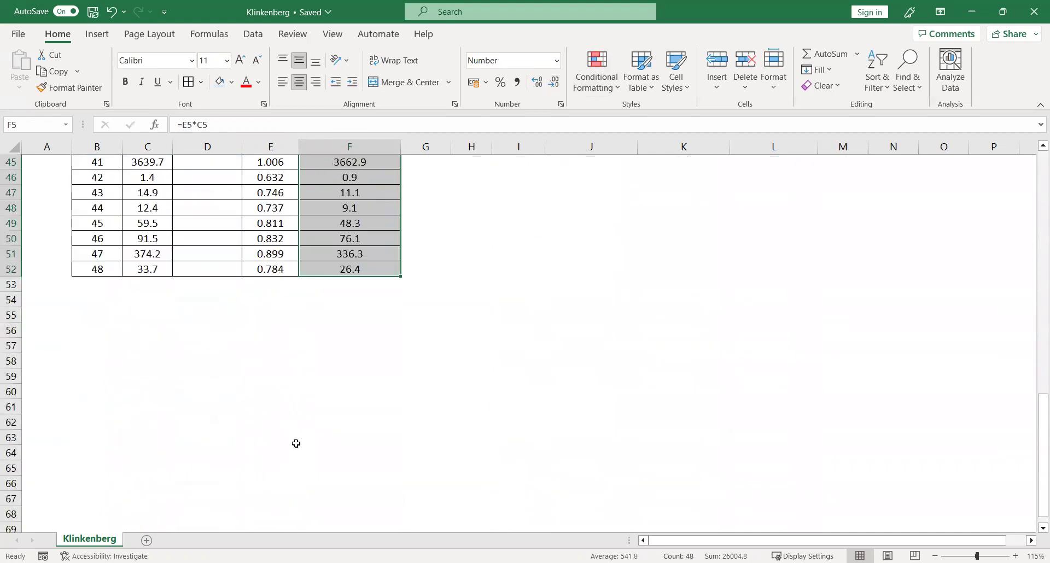
scroll(301, 439, "up", 13)
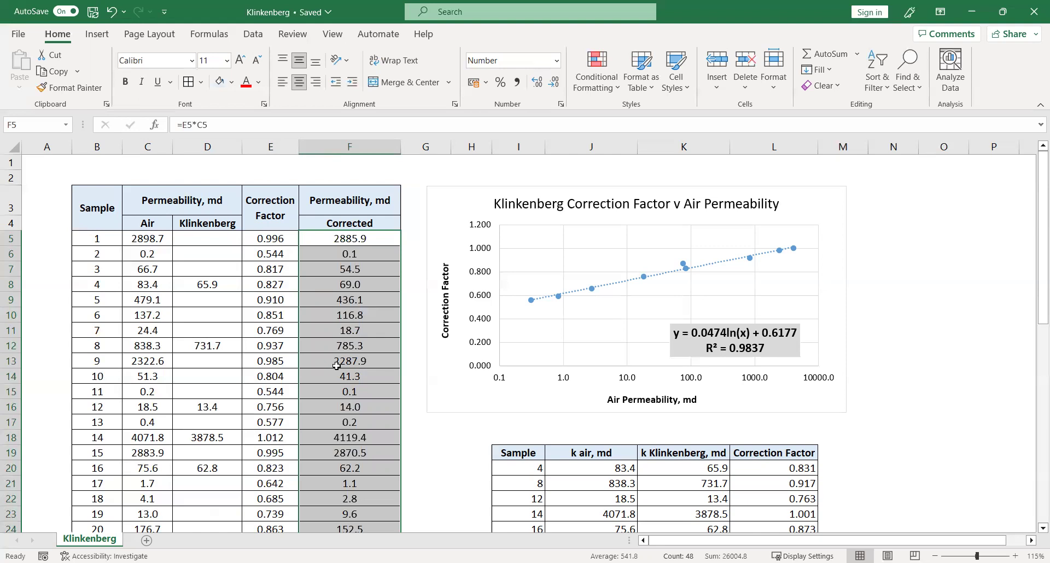
scroll(366, 383, "down", 5)
scroll(381, 404, "down", 4)
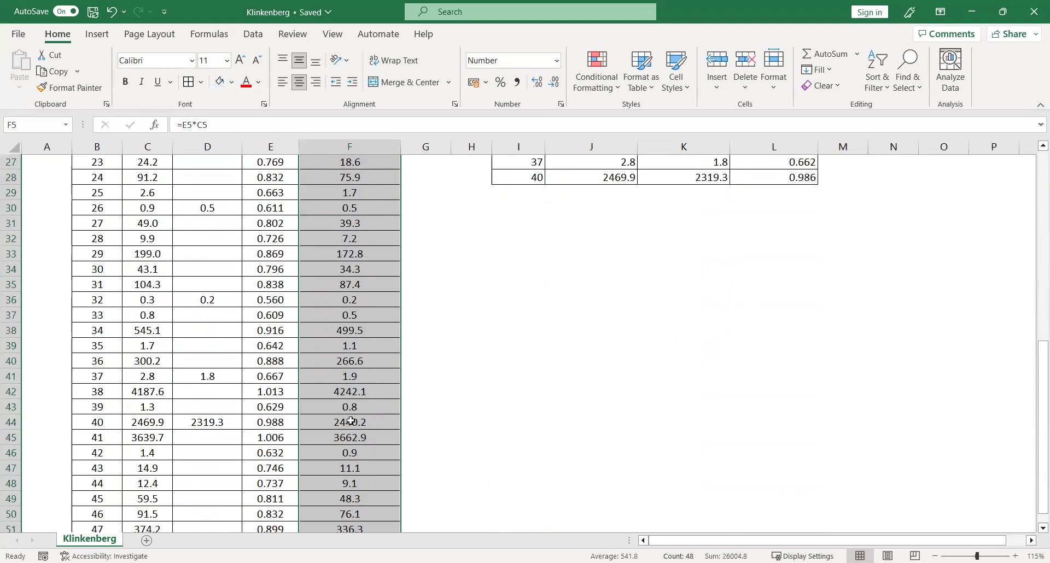
scroll(413, 425, "up", 6)
scroll(413, 425, "up", 2)
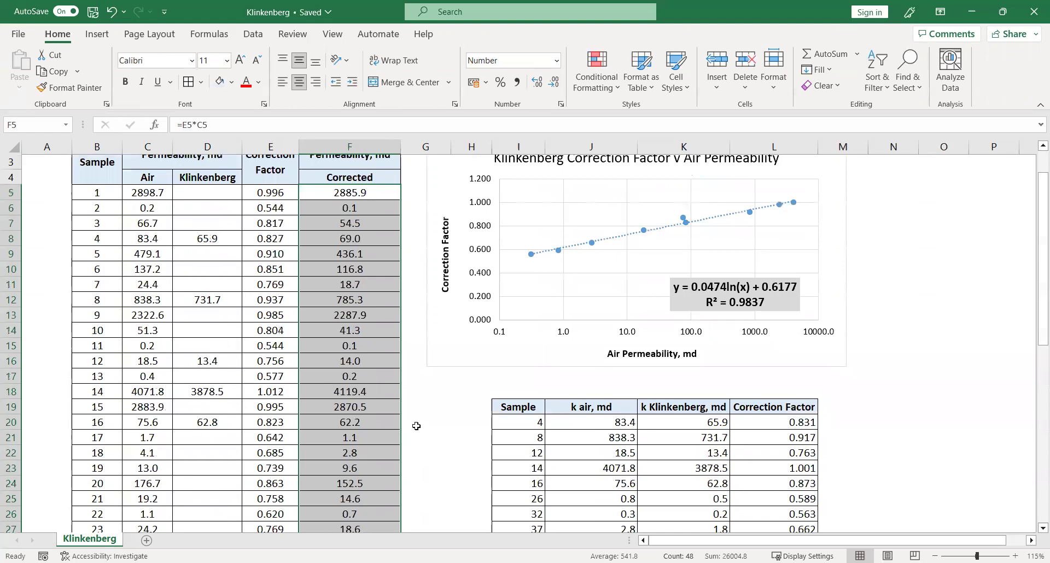
scroll(416, 426, "up", 1)
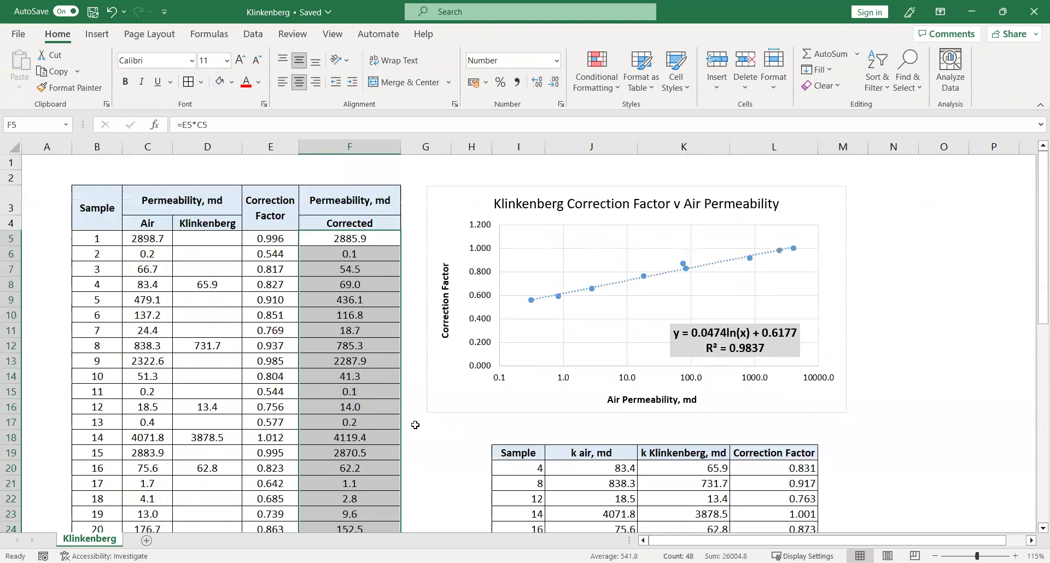